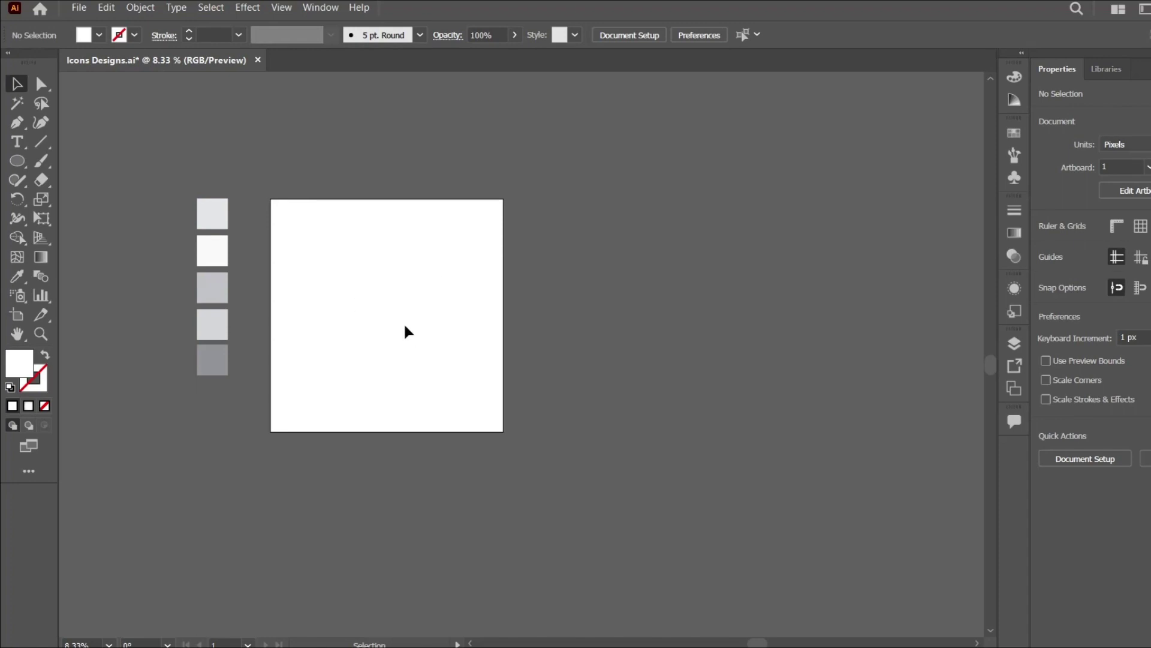
left_click(443, 322, "ctrl")
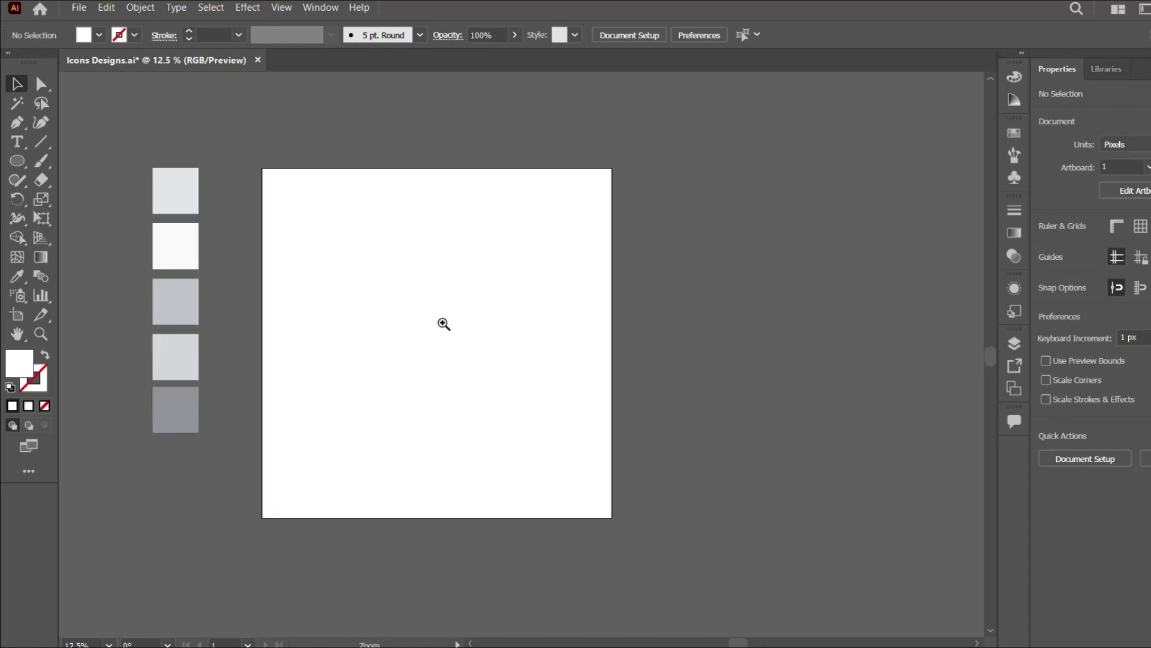
left_click_drag(450, 333, 460, 331)
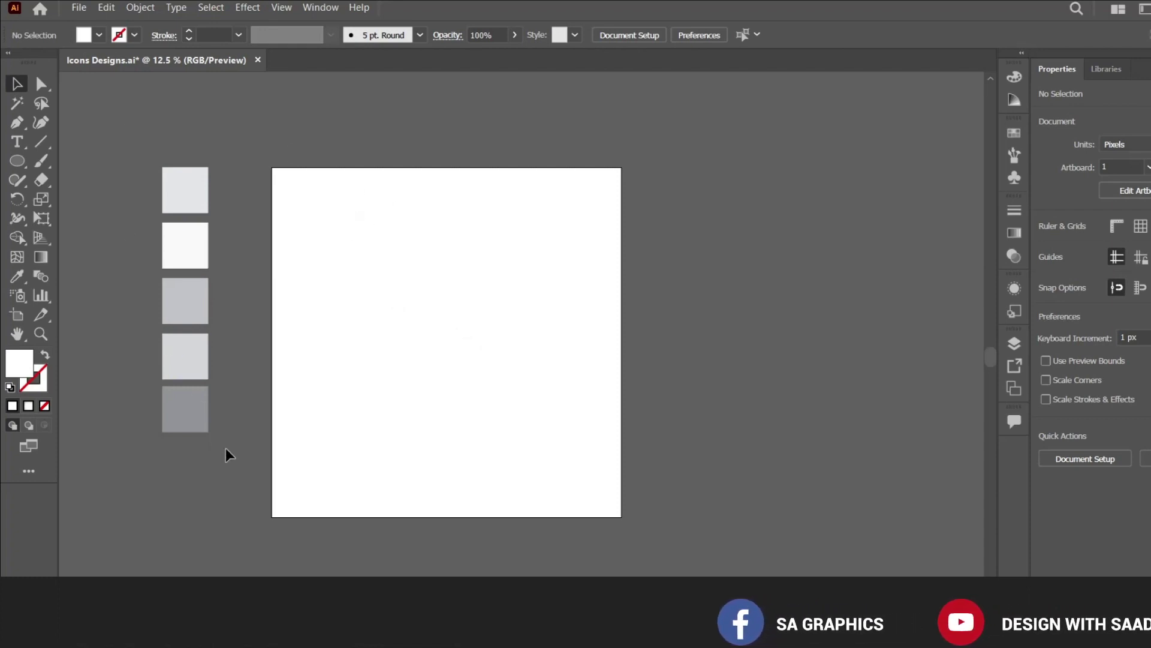
key("ctrl+a")
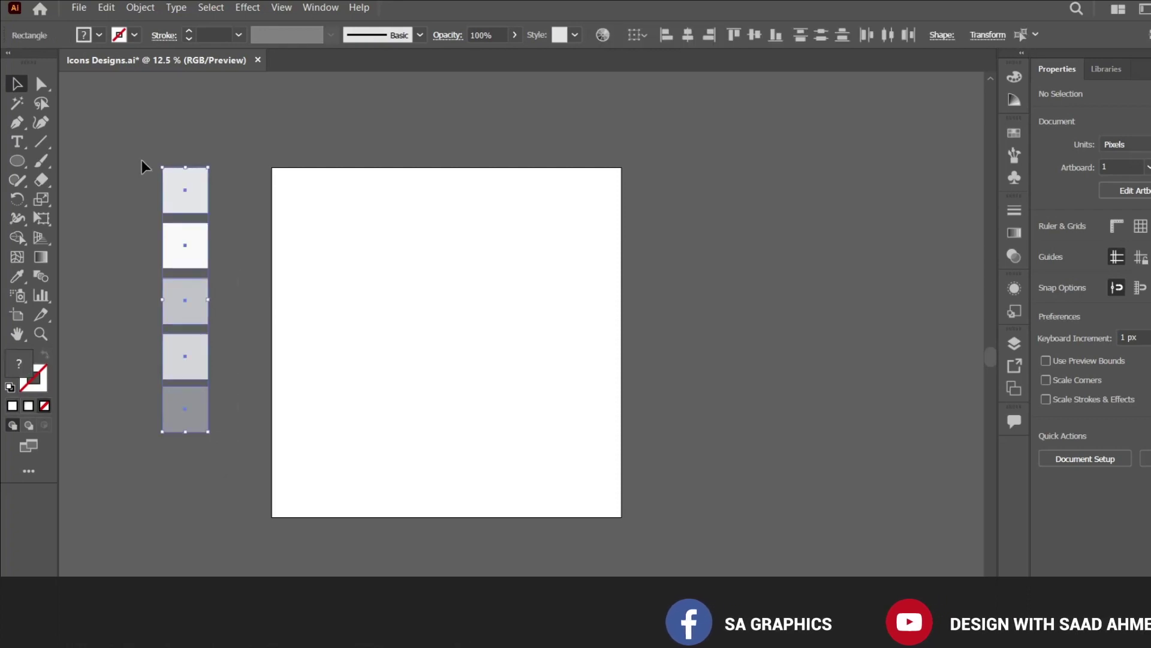
left_click(232, 441)
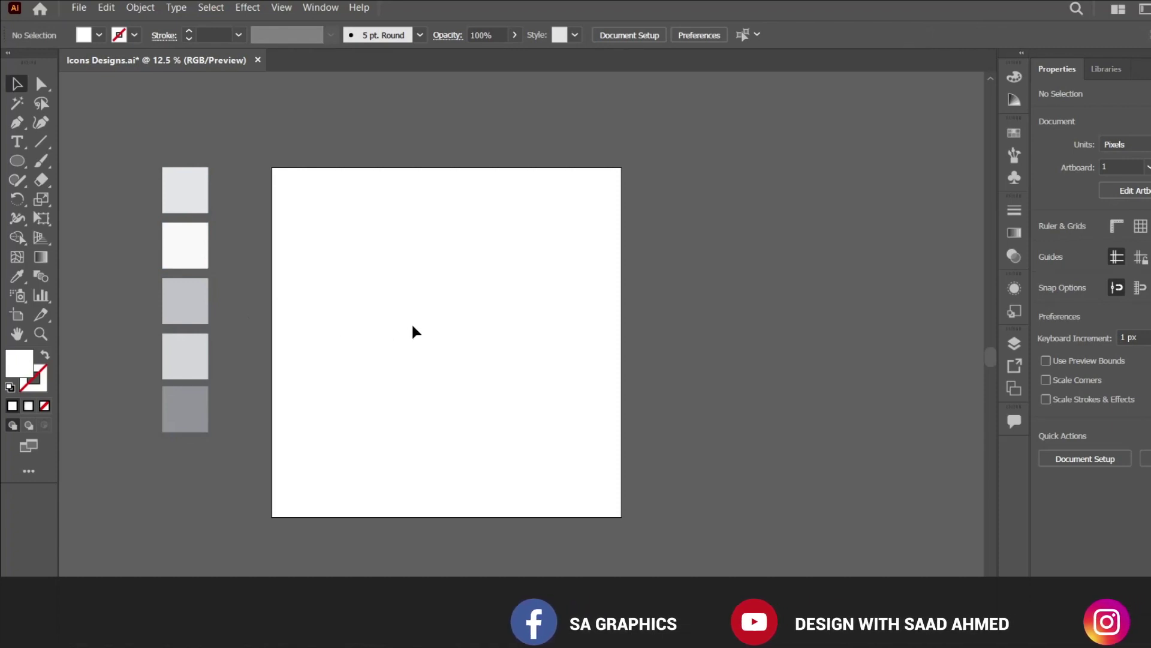
- Draw a rectangle that covers the whole artboard exactly from corner to corner
left_click(13, 163)
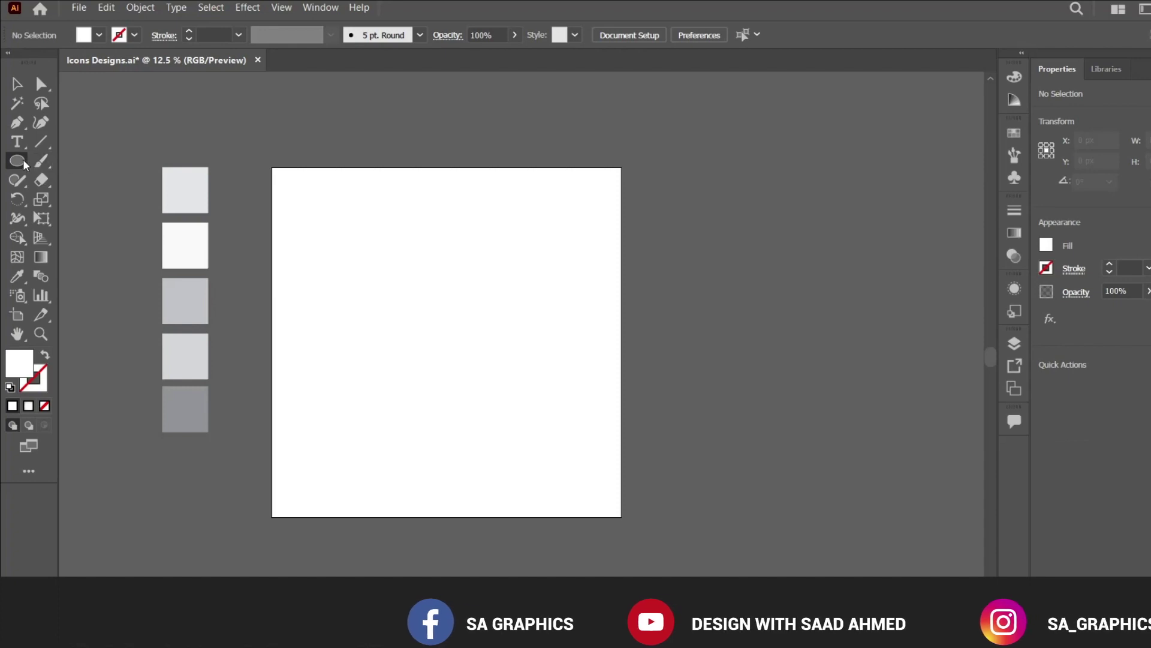
left_click_drag(22, 160, 84, 160)
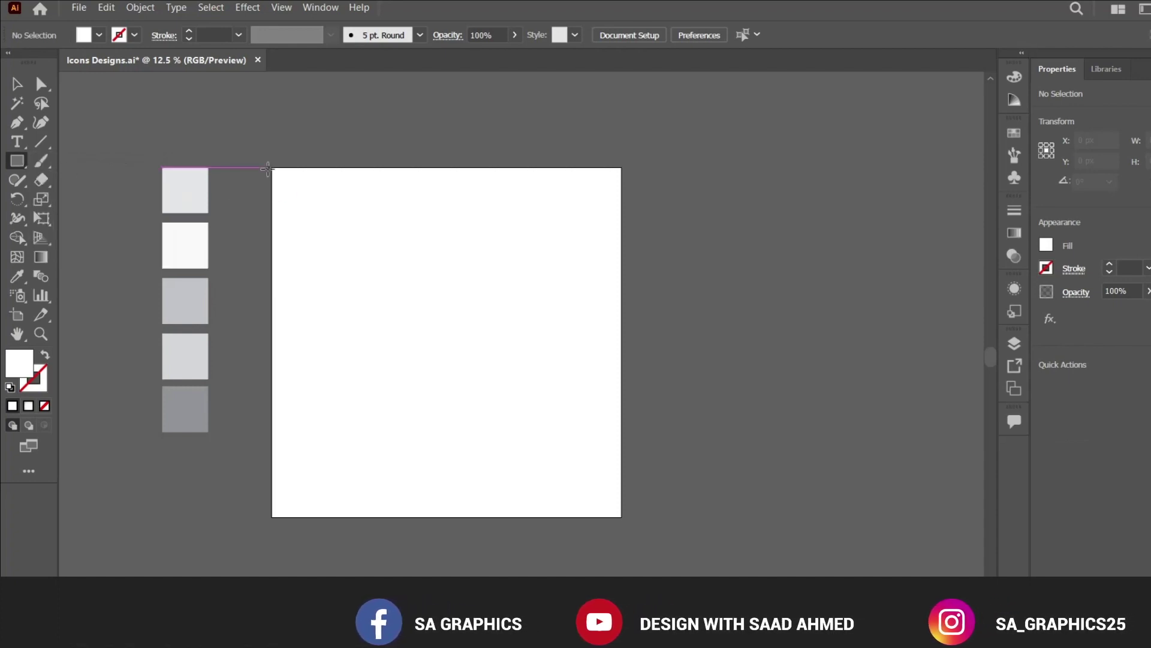
left_click_drag(272, 168, 622, 518)
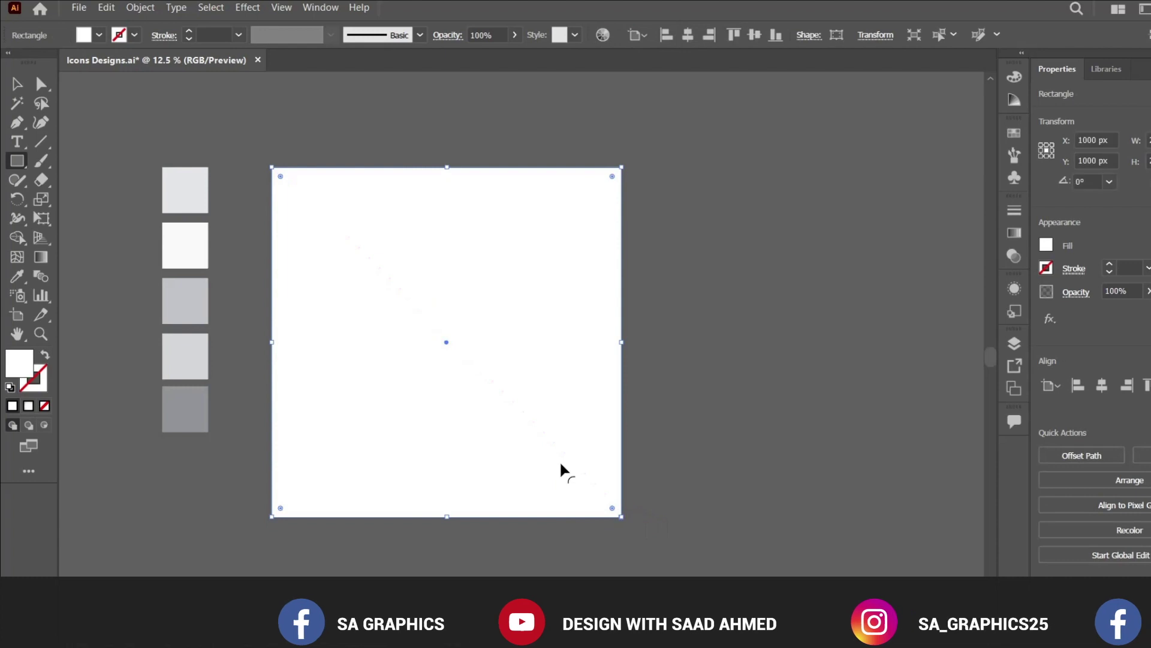
- Fill the artboard-sized rectangle with the light grey of the first swatch square (#e6e8ea), then deselect it
key("i")
left_click(179, 186)
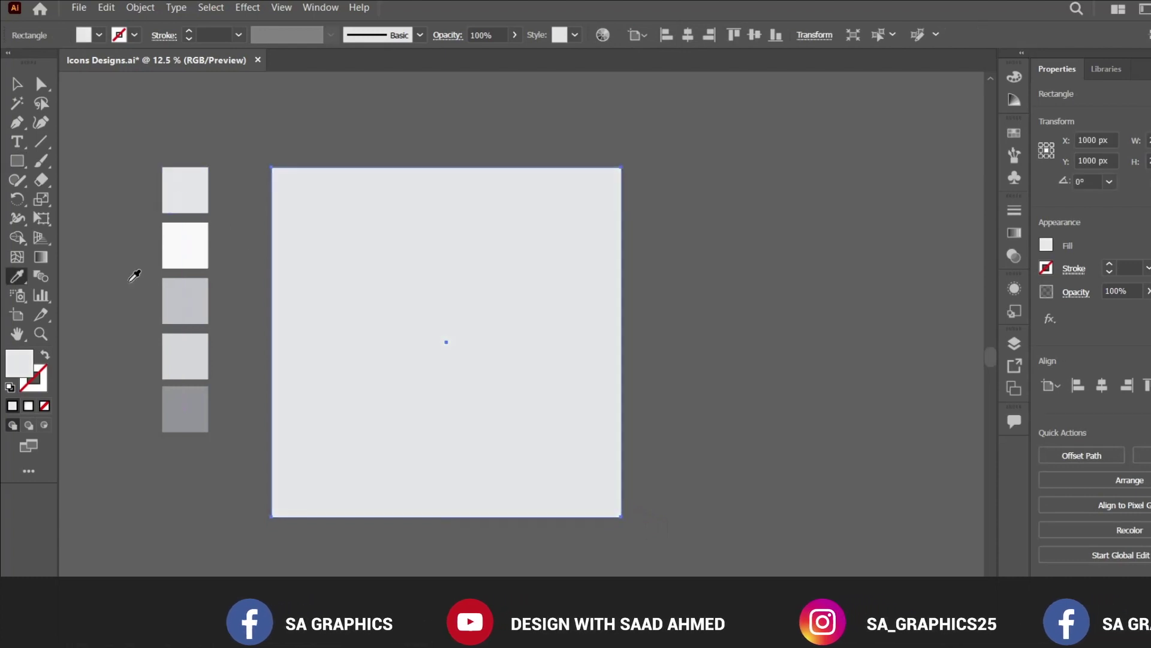
double_click(10, 367)
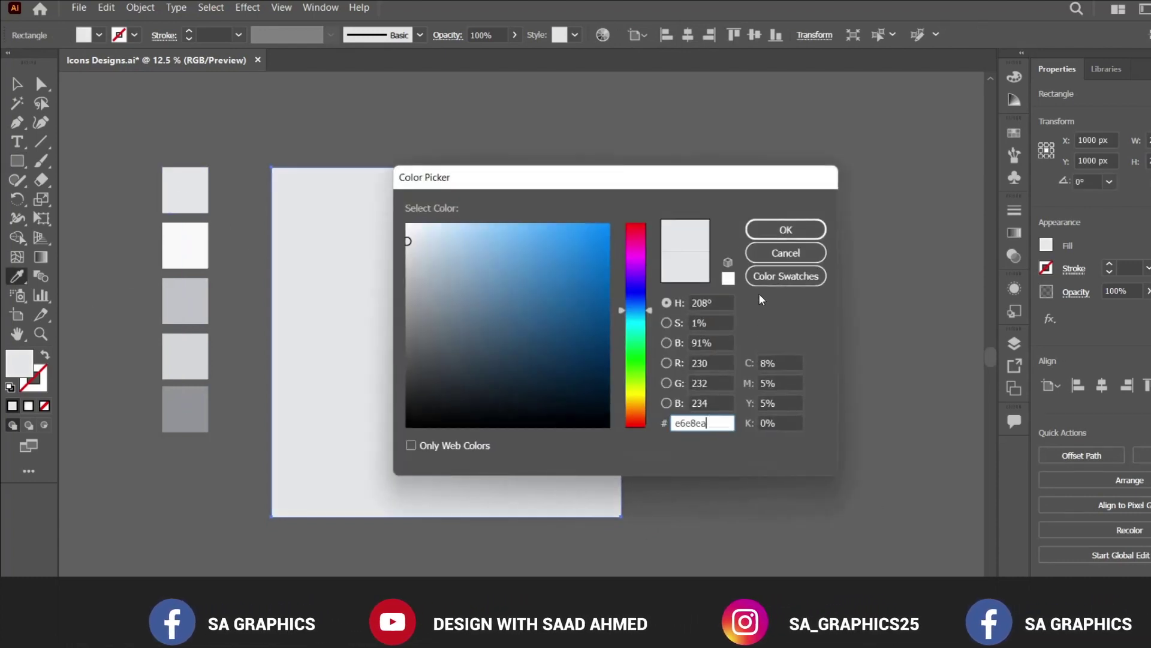
left_click(768, 254)
key("v")
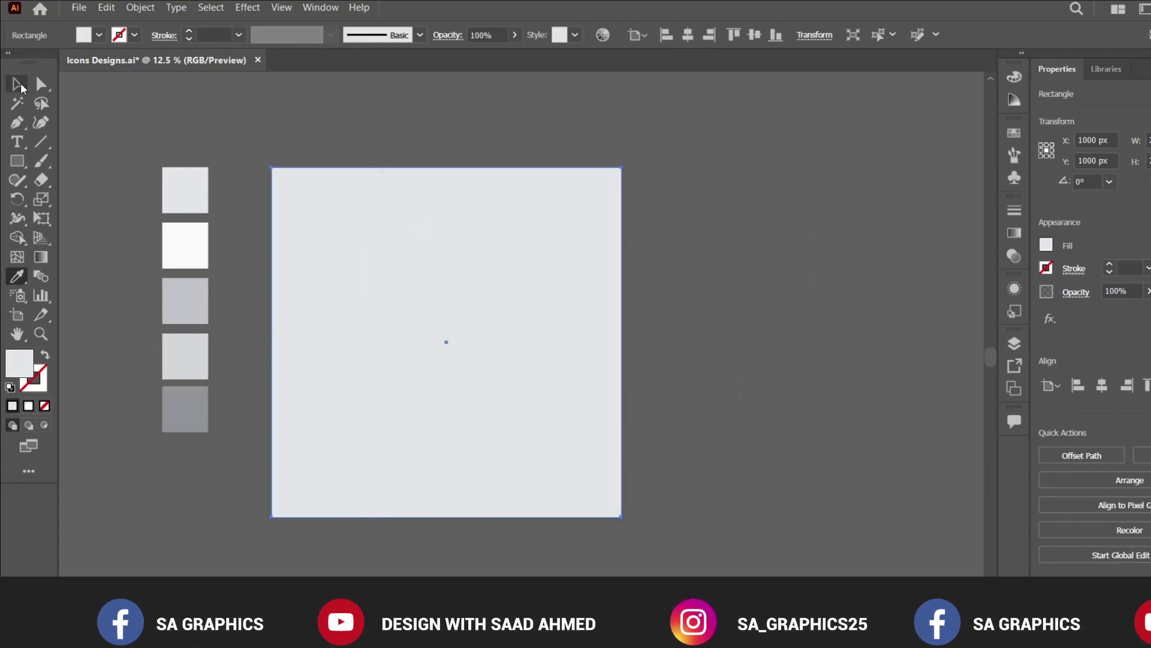
key("ctrl+shift+a")
- Draw a circle with the Ellipse tool on the grey background and give it a white fill
left_click_drag(17, 161, 72, 201)
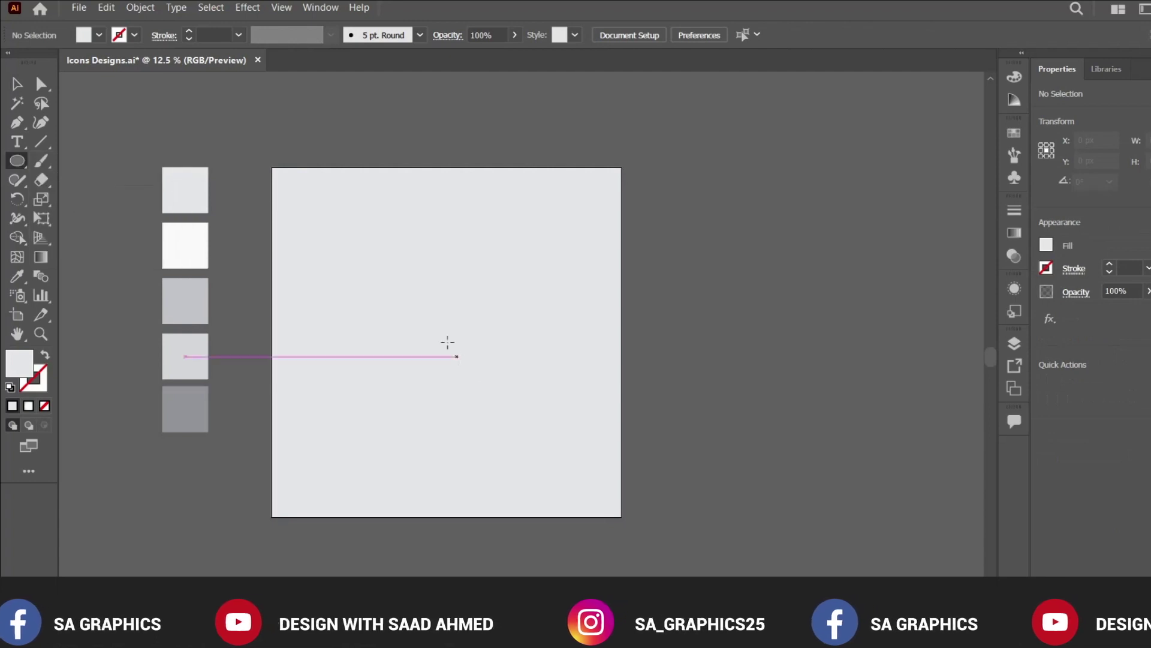
left_click_drag(397, 289, 545, 328)
key("v")
key("ctrl+equal")
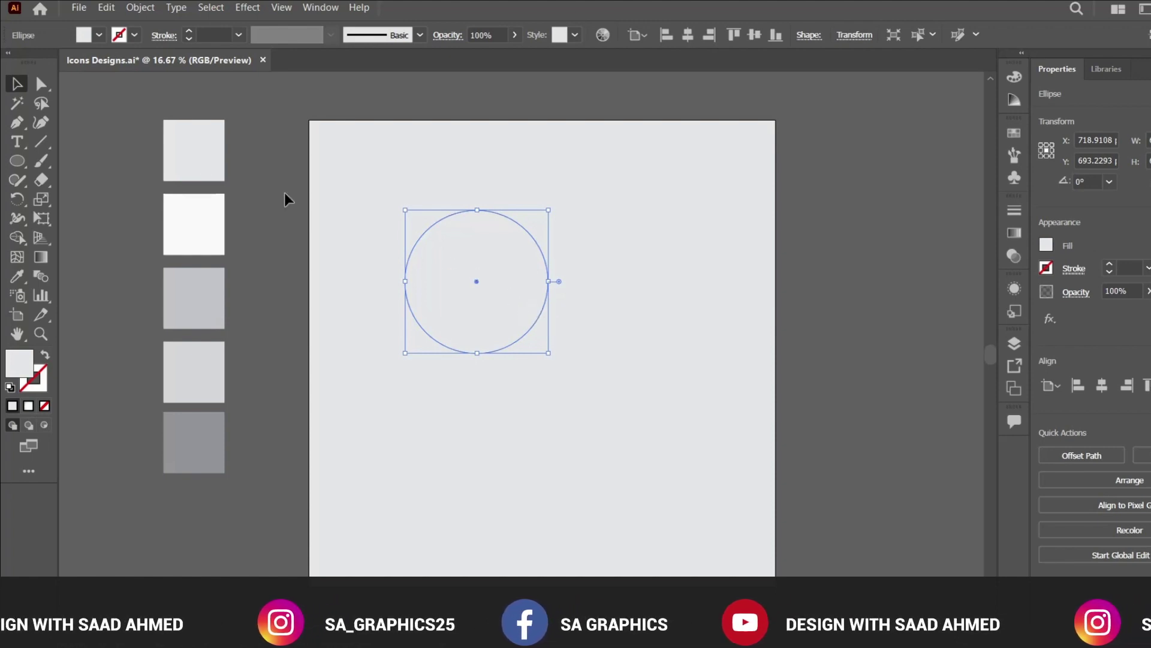
left_click(98, 35)
left_click(35, 64)
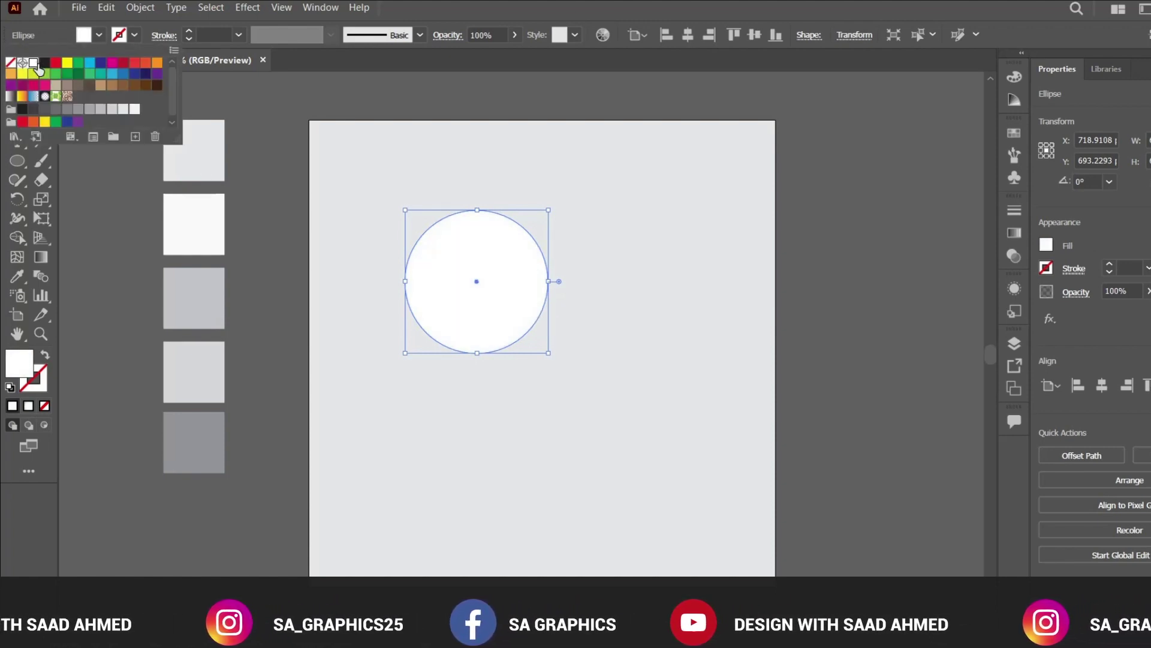
left_click(740, 372)
- Move the white circle close to the artboard's upper-left corner
left_click_drag(510, 296, 465, 248)
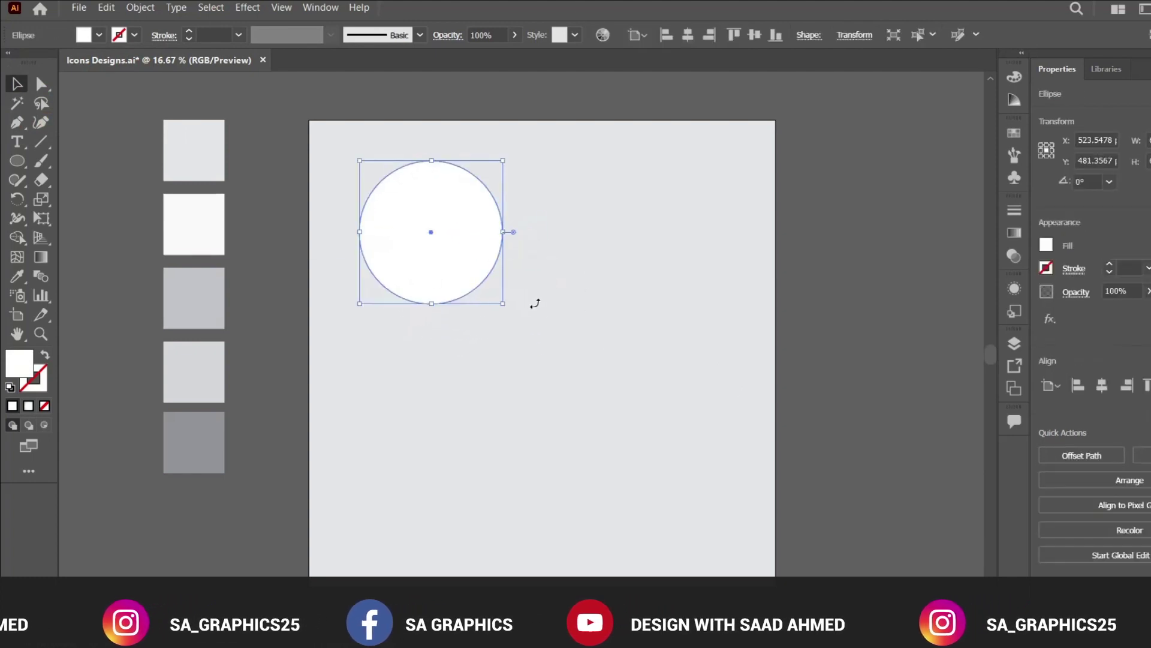
key("ctrl+equal")
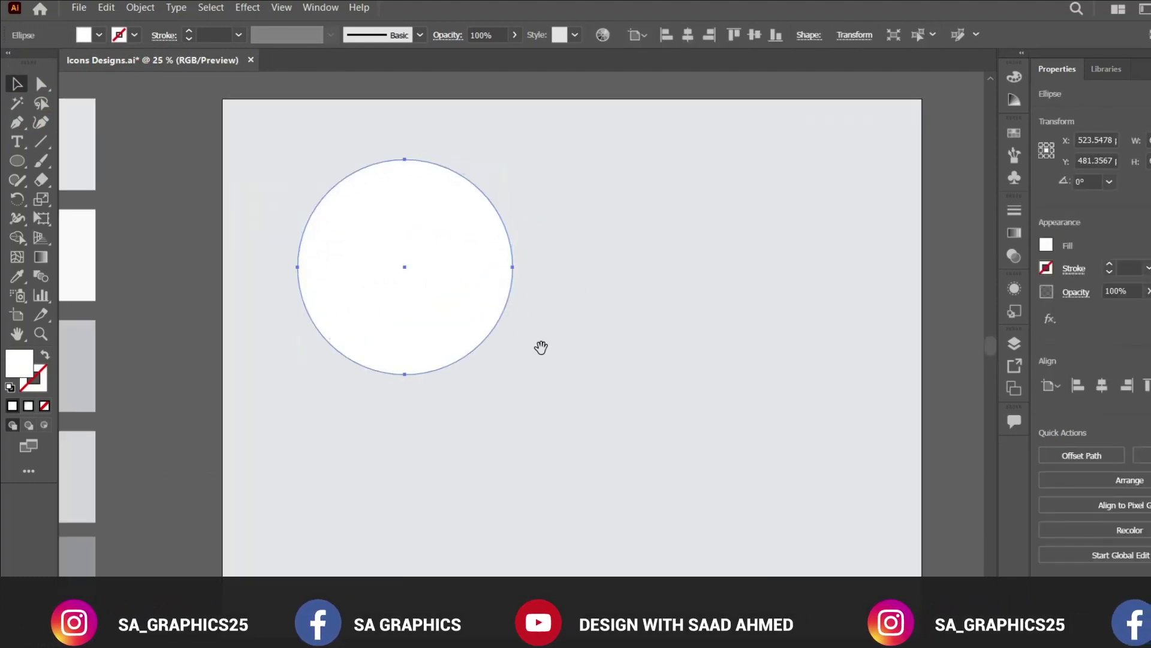
left_click_drag(539, 345, 579, 342)
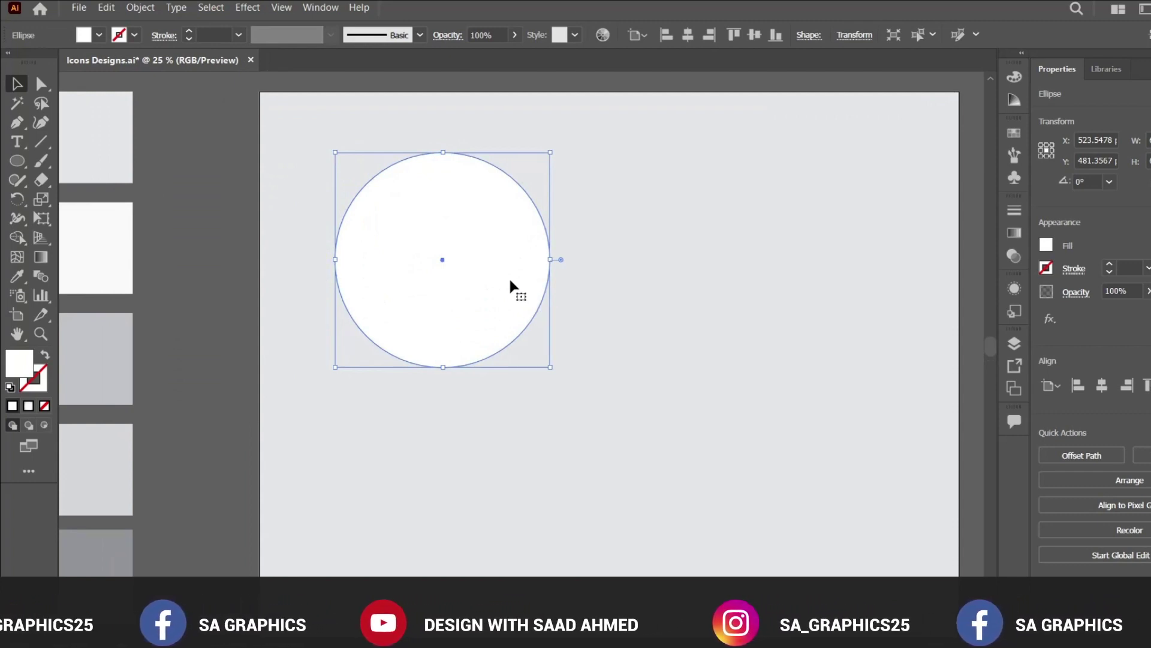
- Duplicate the white circle in place and shrink the copy slightly about its centre, leaving a thin white rim
key("ctrl+shift+b")
key("ctrl+shift+b")
key("ctrl+shift+b")
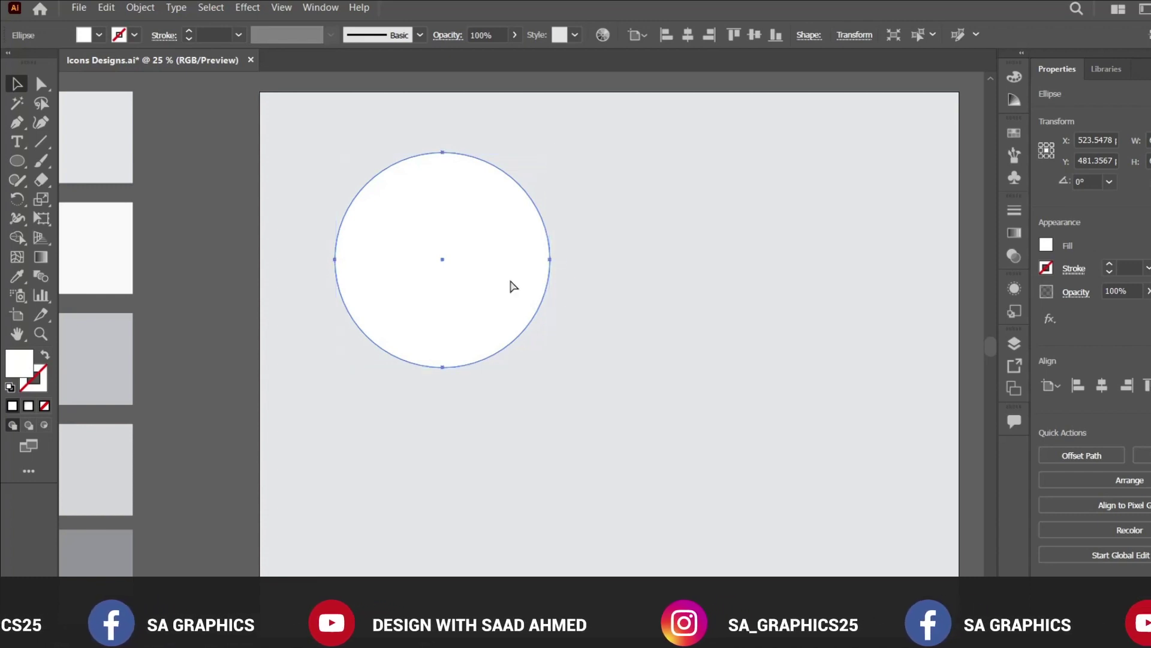
key("ctrl+shift+b")
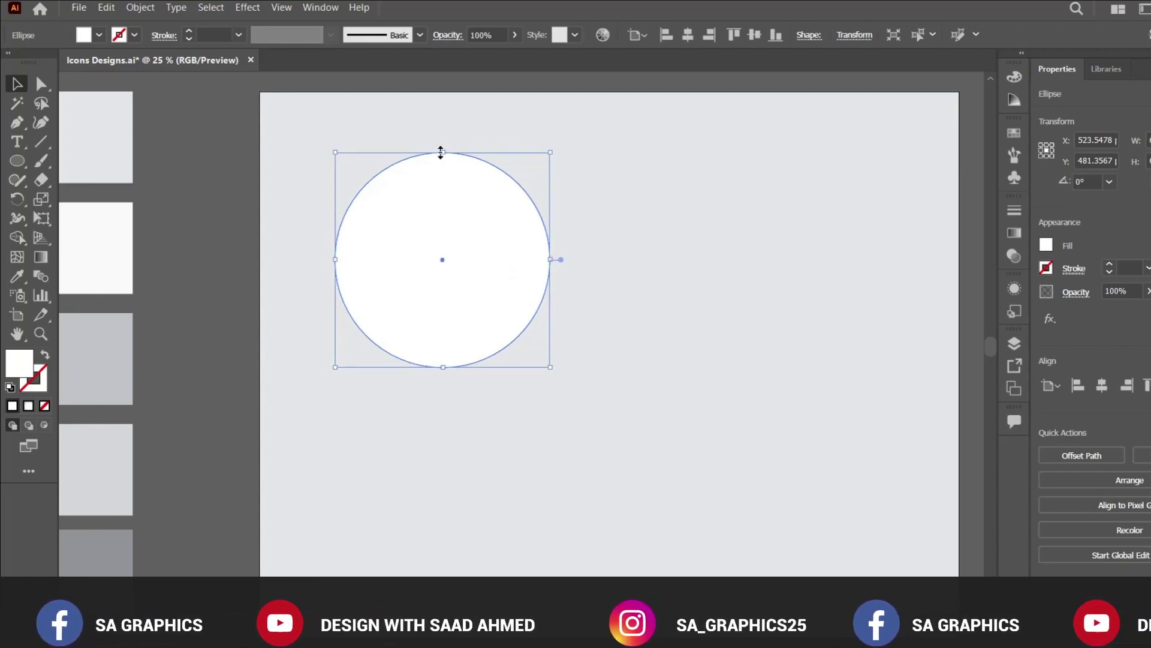
left_click_drag(441, 152, 445, 159)
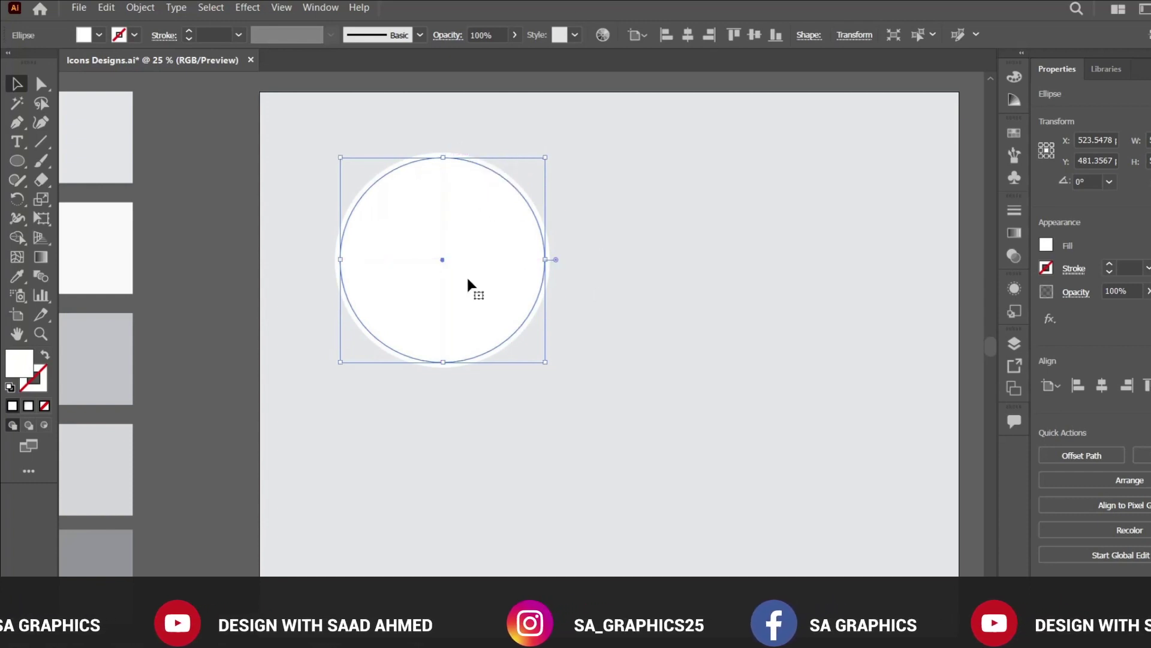
- Apply a linear gradient fill to the smaller inner circle
left_click_drag(254, 265, 315, 249)
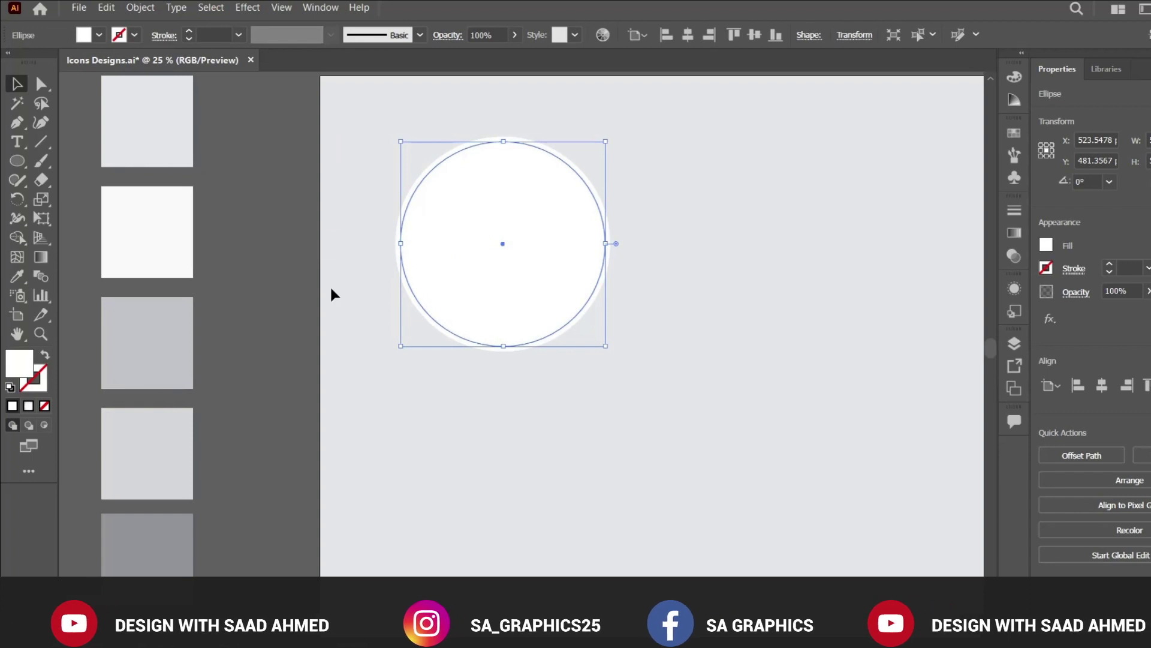
left_click(322, 8)
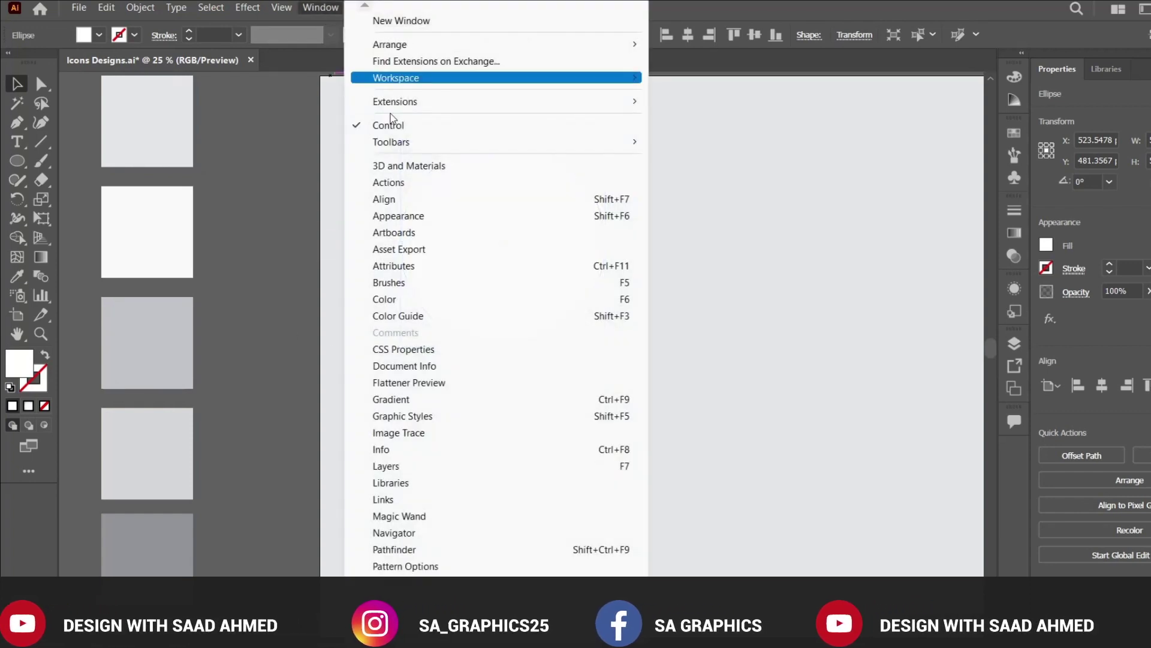
left_click(429, 400)
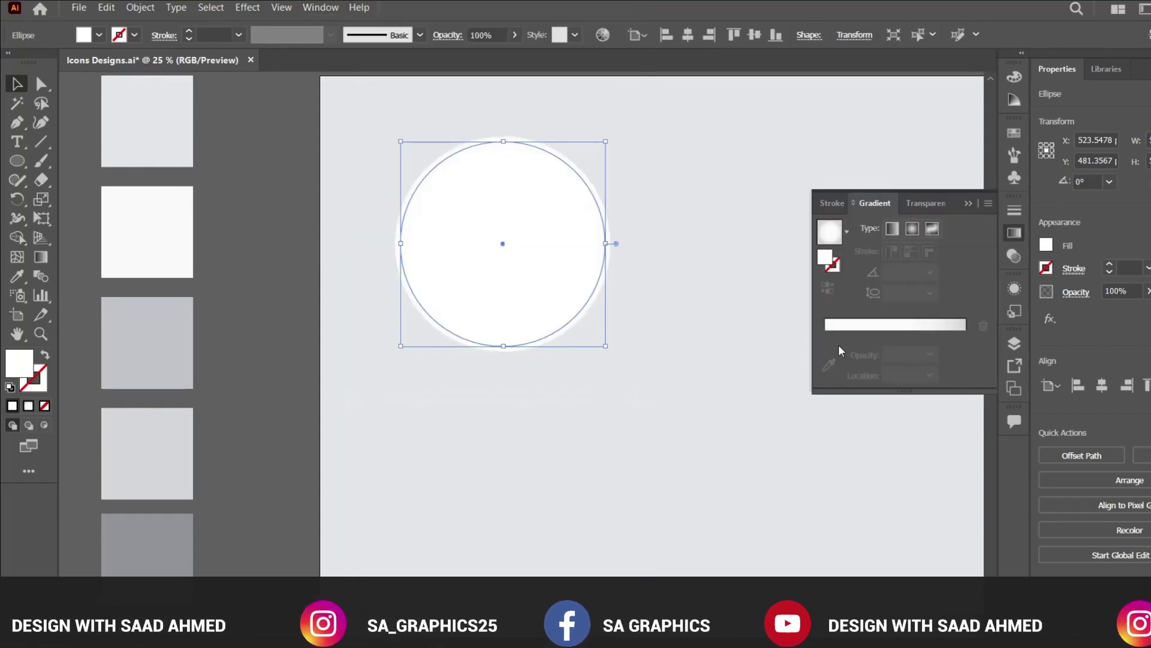
left_click(861, 331)
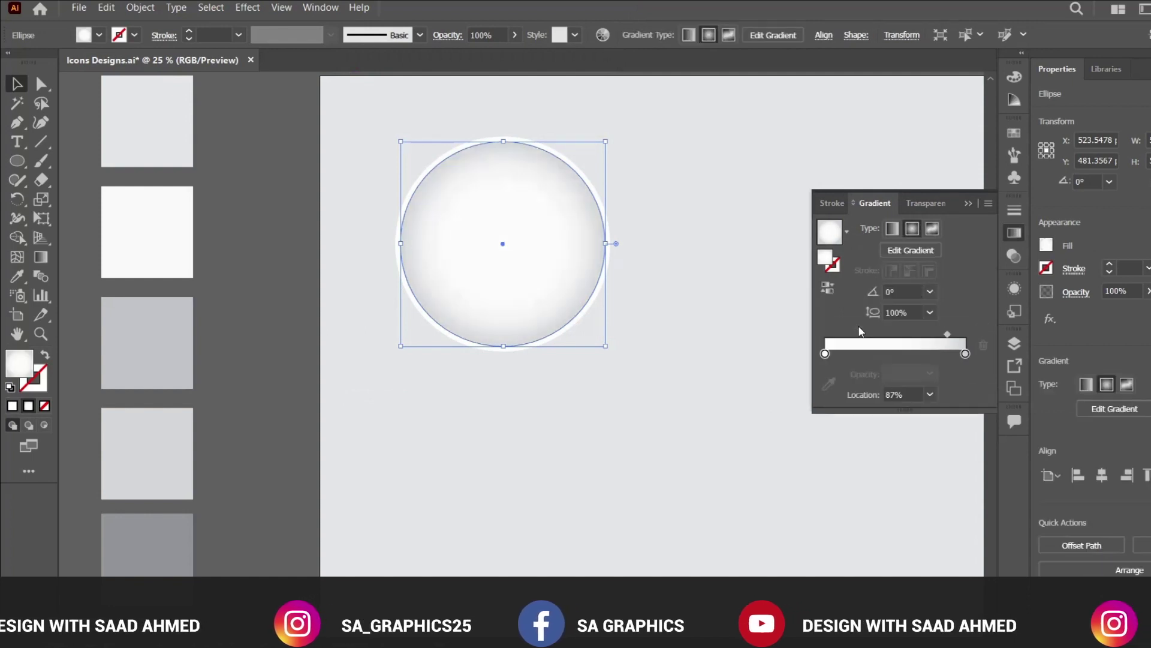
left_click(893, 230)
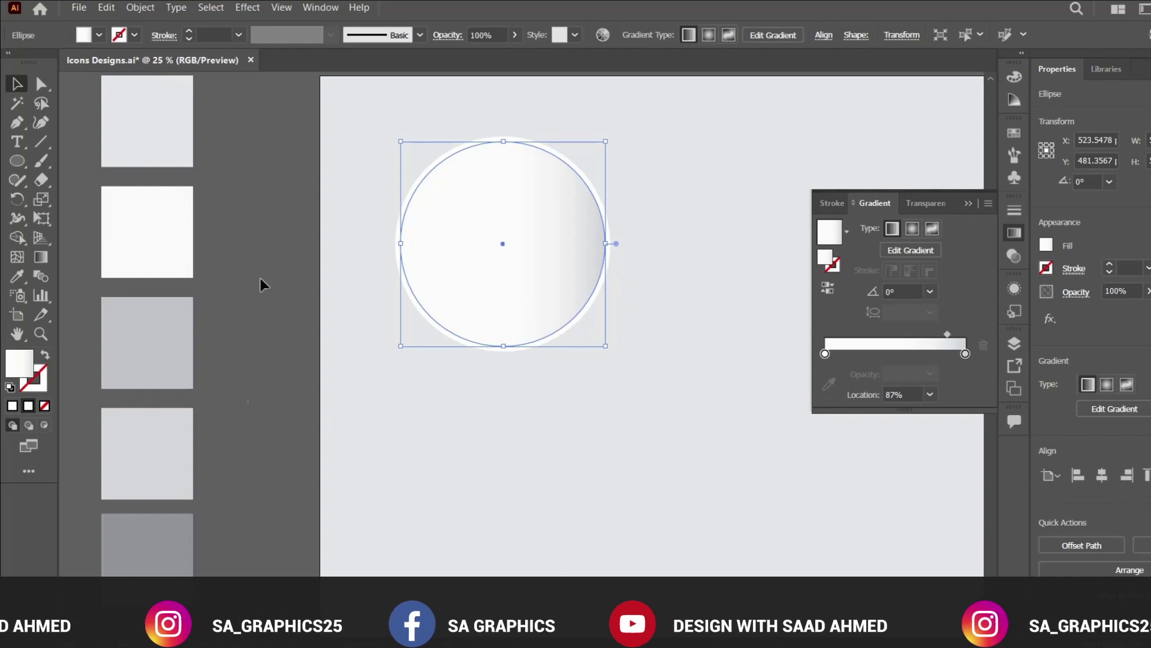
scroll(257, 421, "down", 1)
scroll(257, 421, "up", 2)
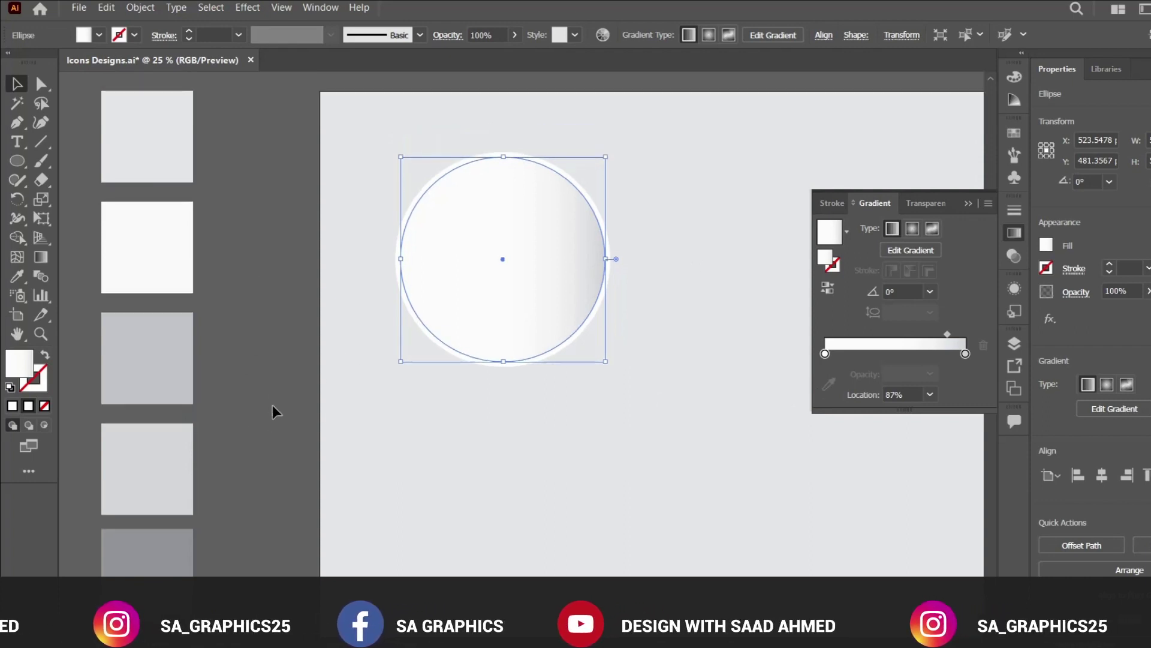
- Recolour the inner circle's gradient from the mid-grey third swatch to the off-white second swatch, with its midpoint at about 18%
left_click(825, 354)
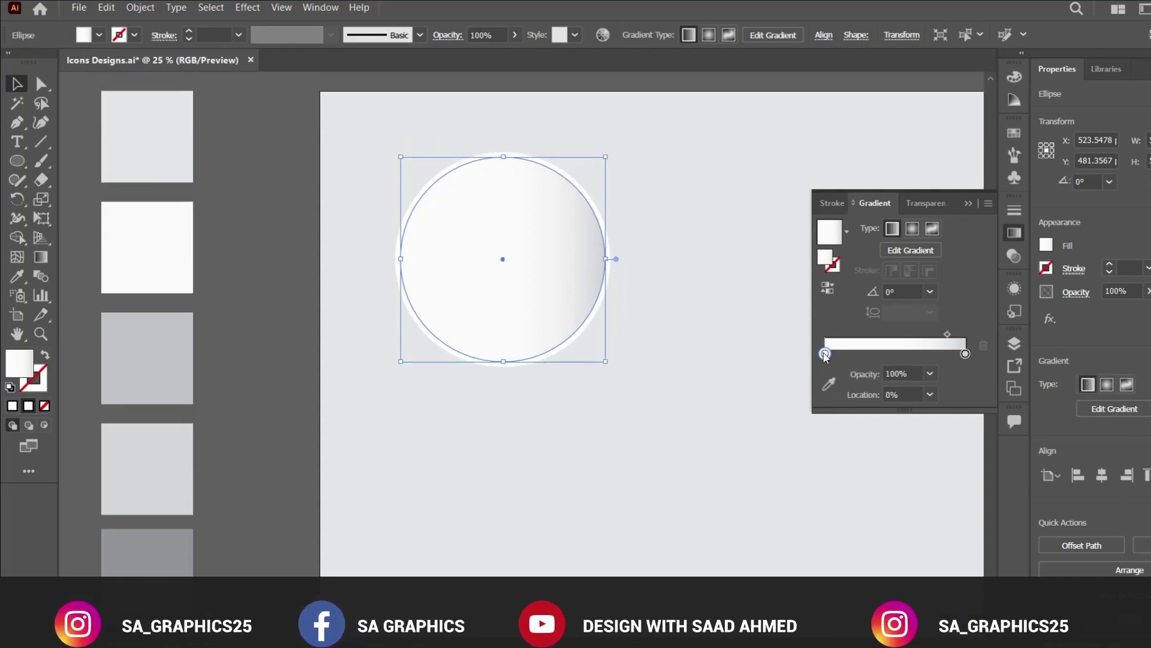
left_click(828, 385)
left_click(150, 340)
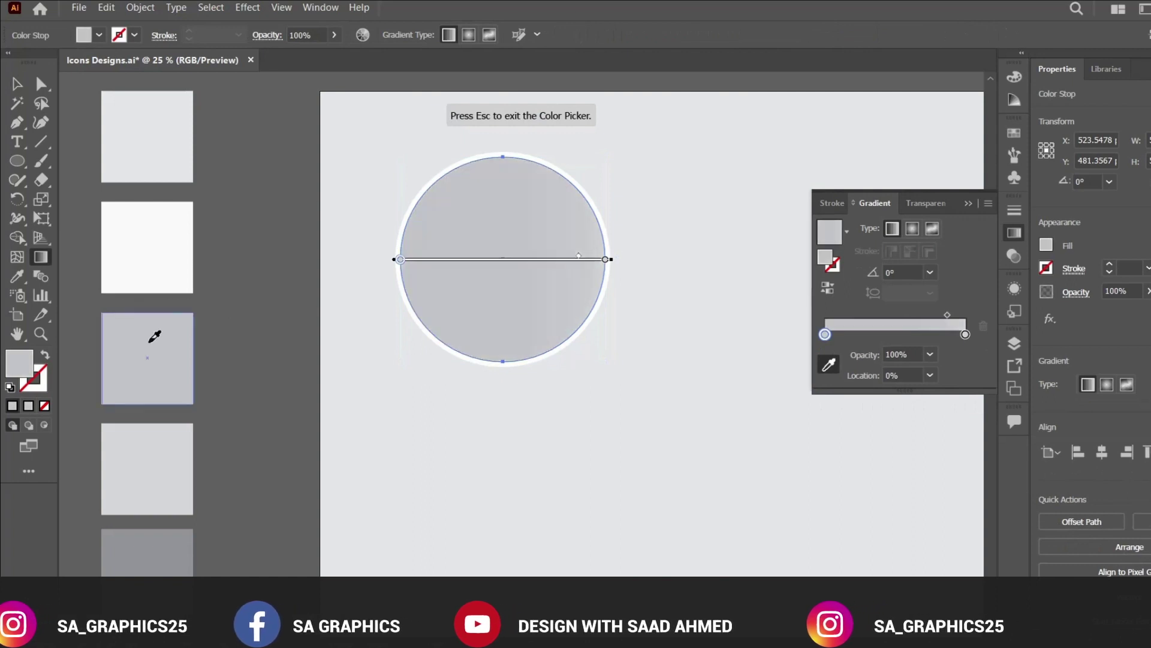
left_click(965, 334)
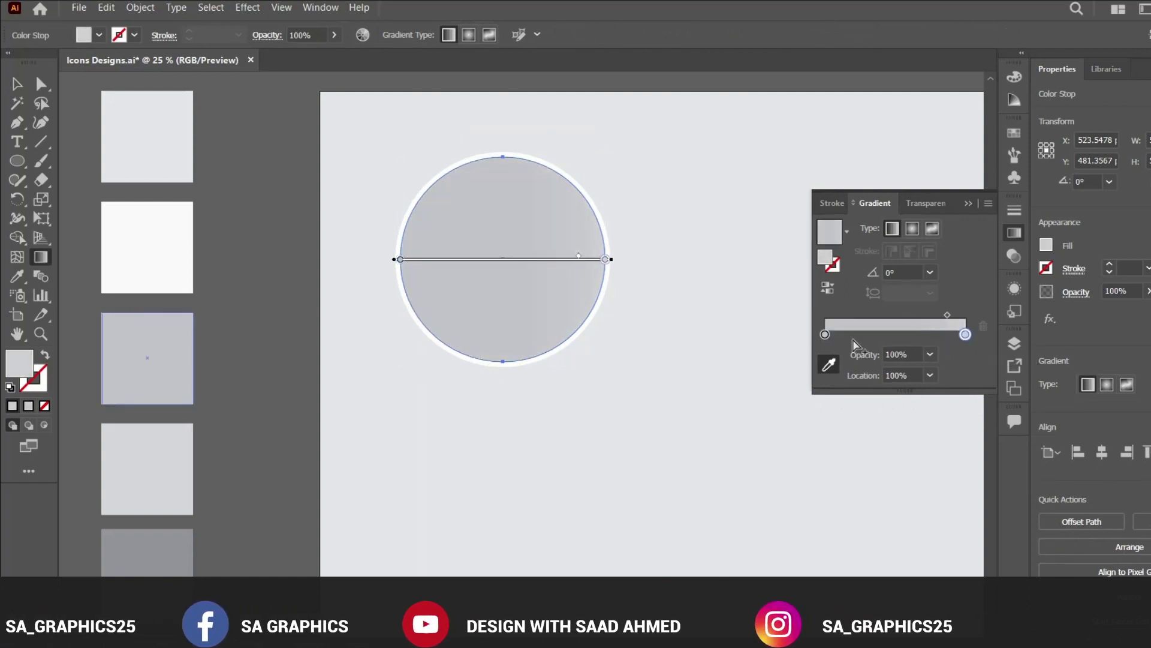
left_click(139, 233)
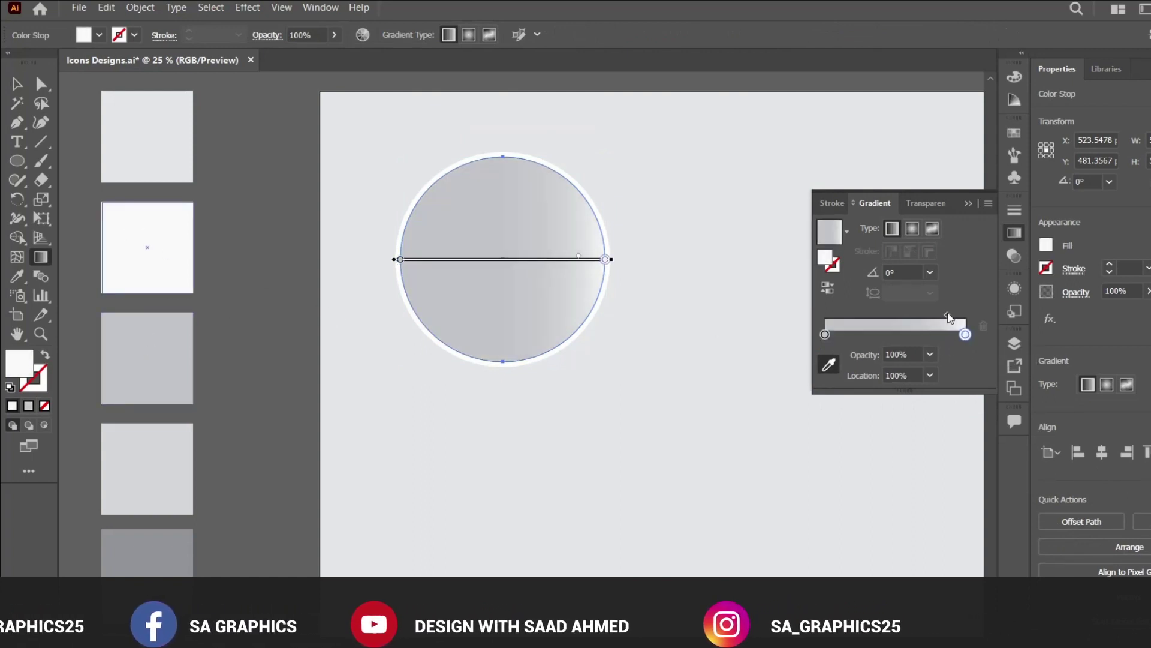
left_click_drag(947, 316, 852, 320)
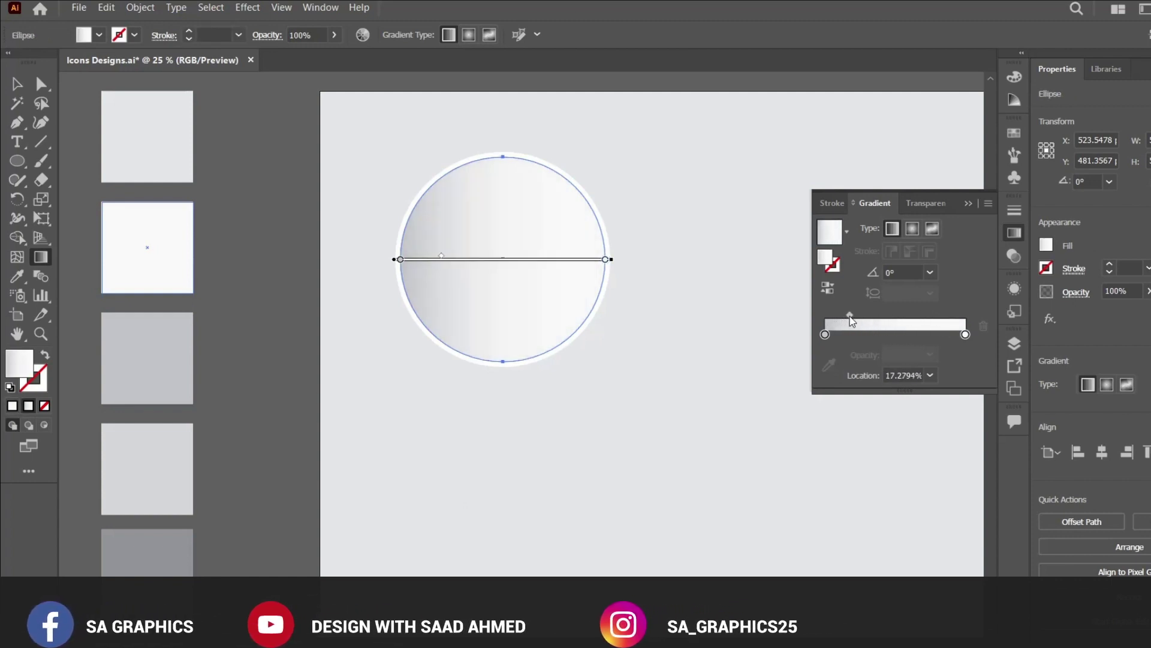
key("v")
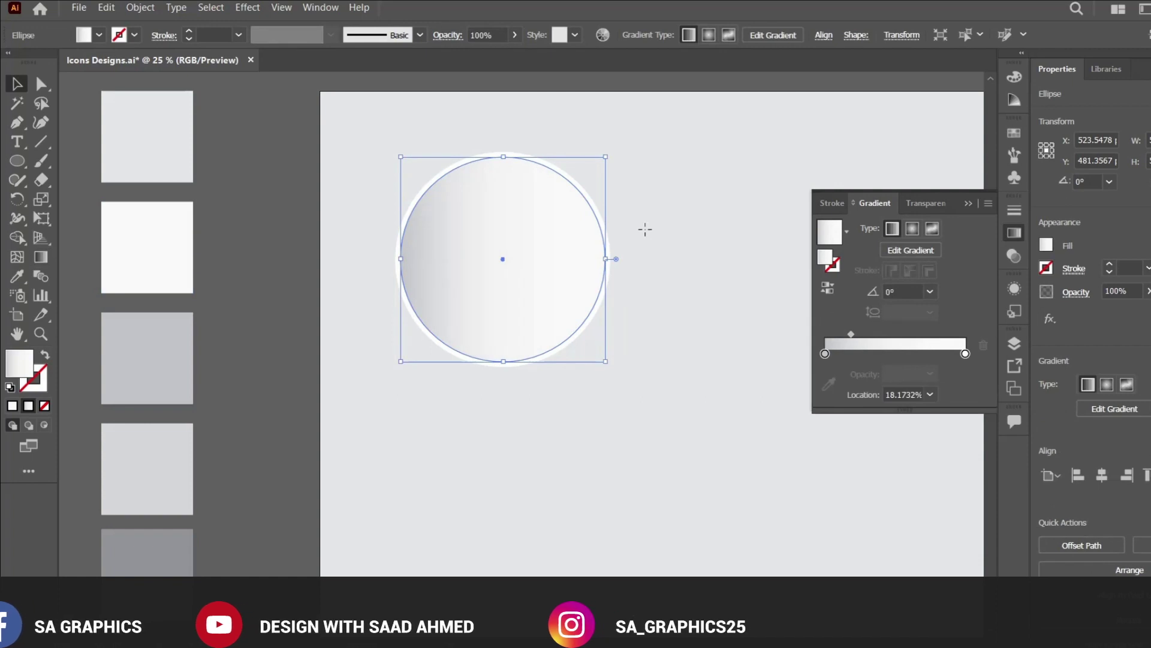
- Try a gradient angle of 90° on the inner circle
left_click(887, 291)
type("90")
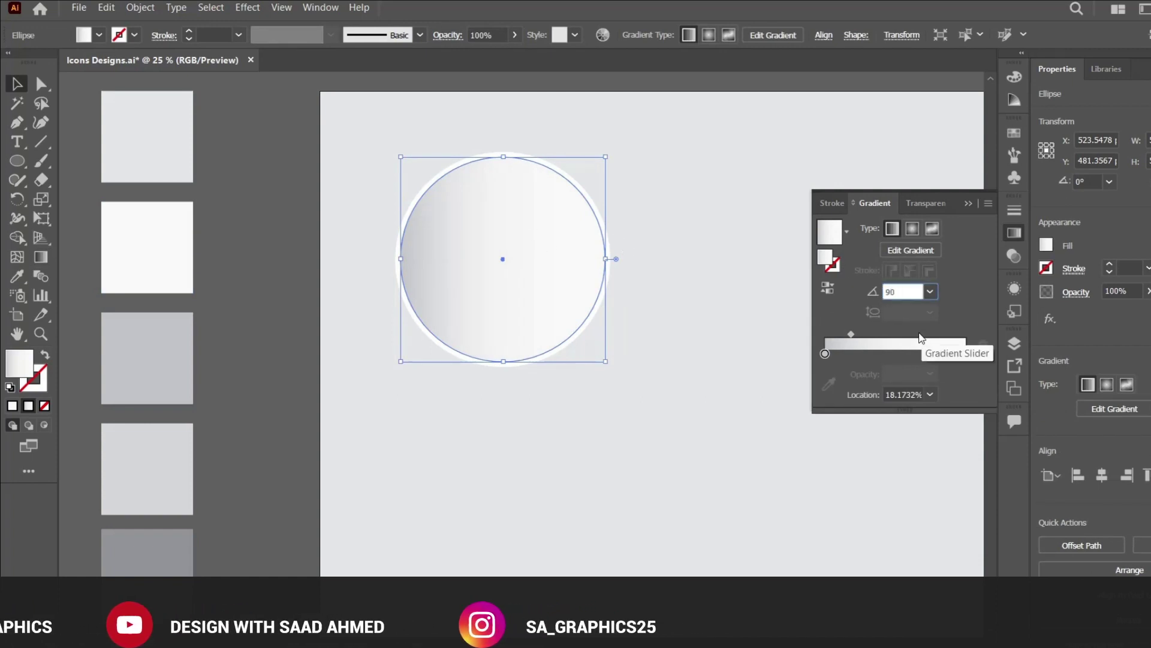
key("Return")
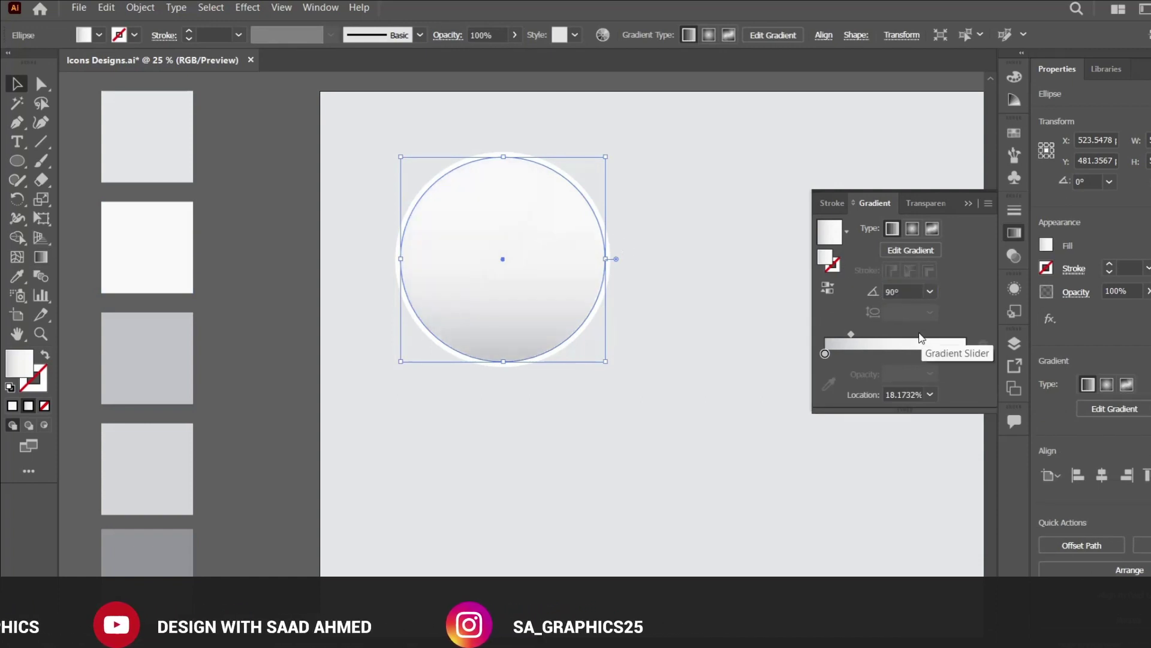
- Set the inner circle's gradient angle to -90°
left_click(887, 290)
type("-9")
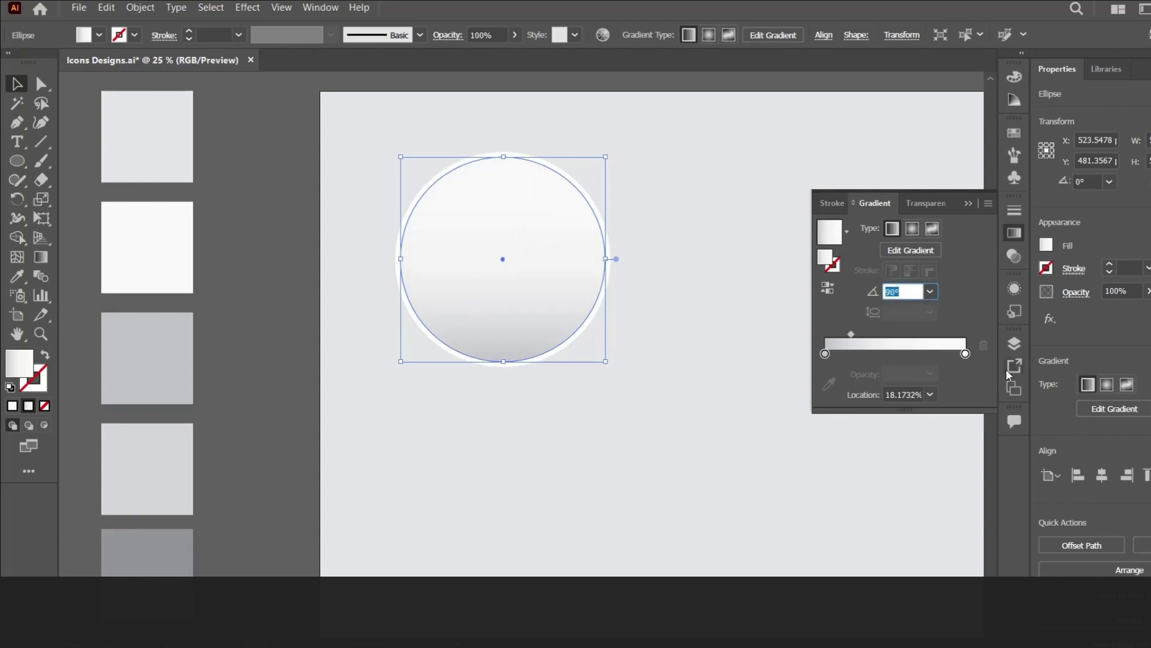
type("0")
key("Return")
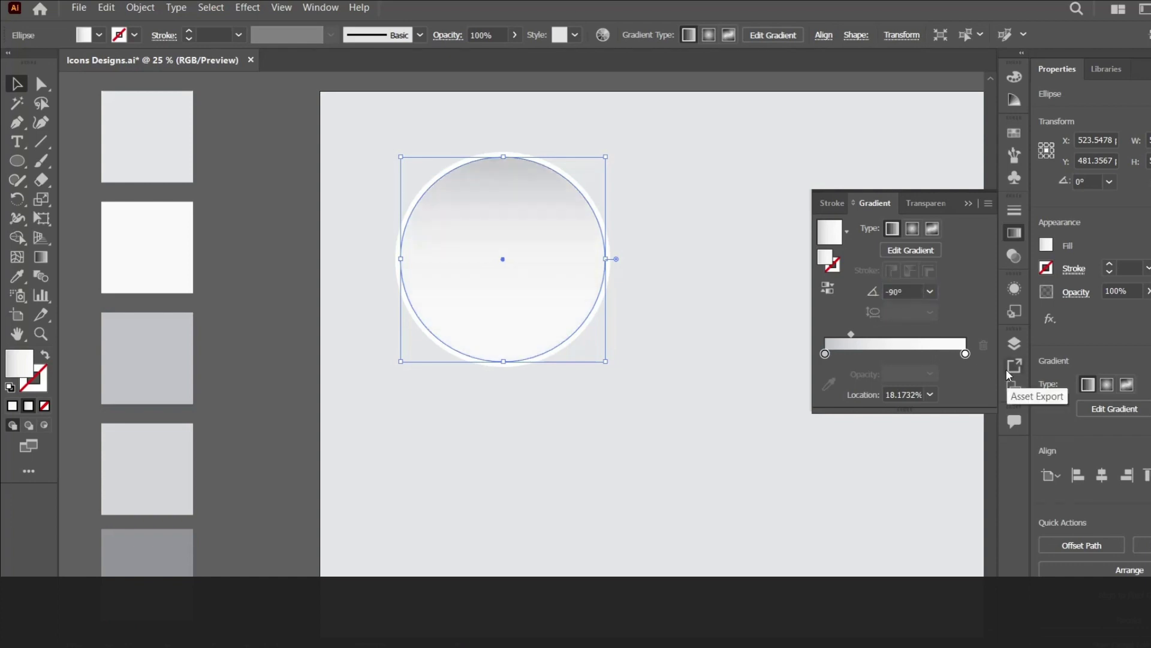
left_click(654, 209)
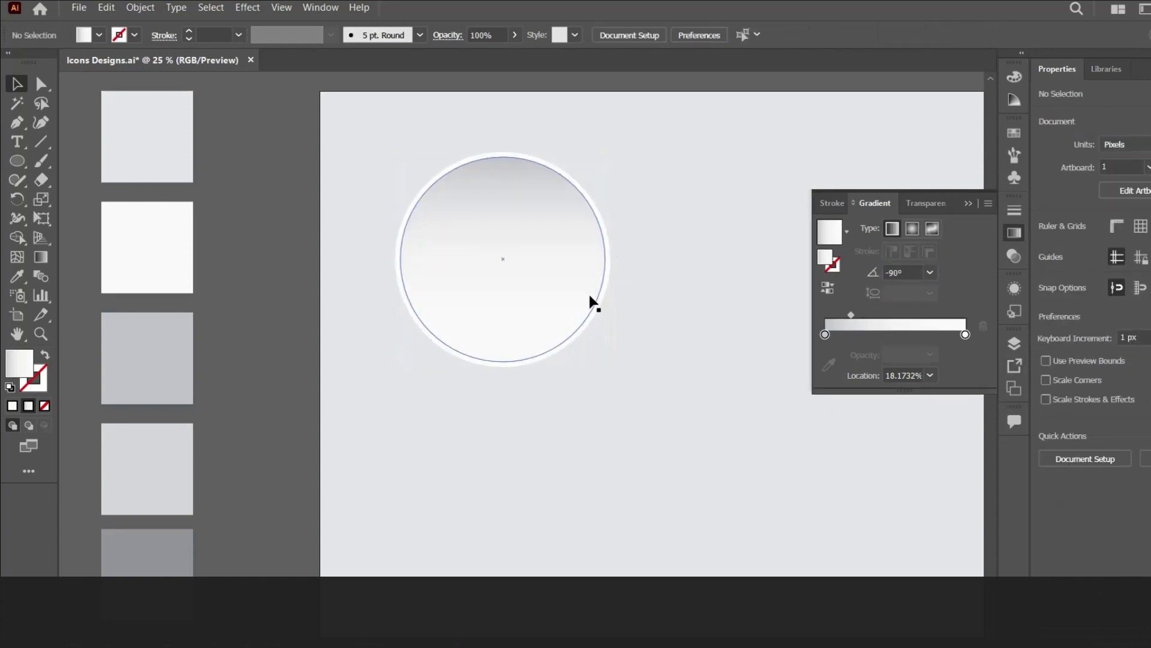
left_click(566, 277)
key("ctrl+plus")
left_click_drag(451, 201, 453, 200)
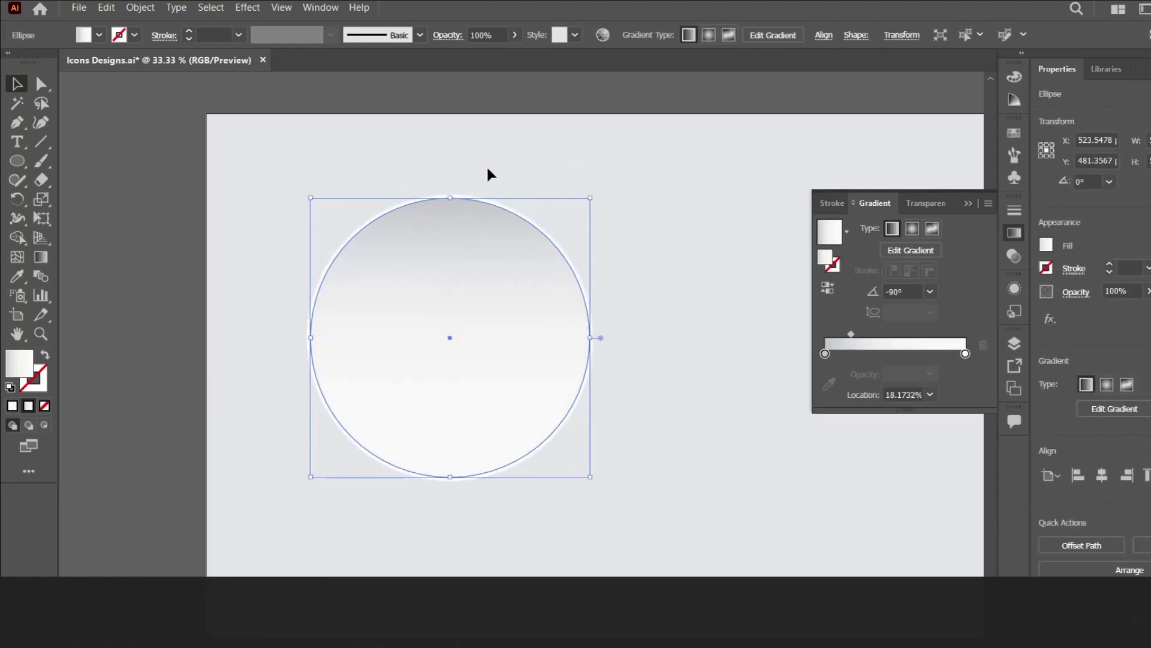
left_click(489, 172)
left_click(544, 360, "ctrl+alt")
left_click(545, 360, "ctrl+alt")
scroll(544, 360, "down", 2)
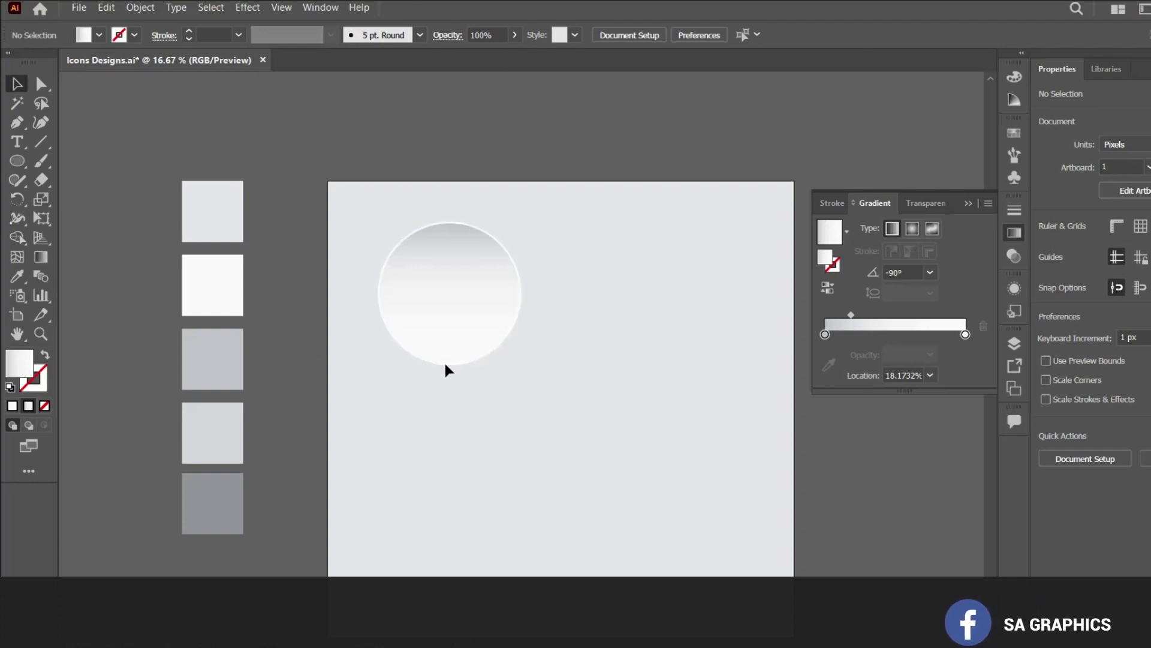
- Draw a rectangle as wide as the outer circle from the circle's middle downward, extending its lower edge until it is roughly square
left_click_drag(17, 161, 75, 170)
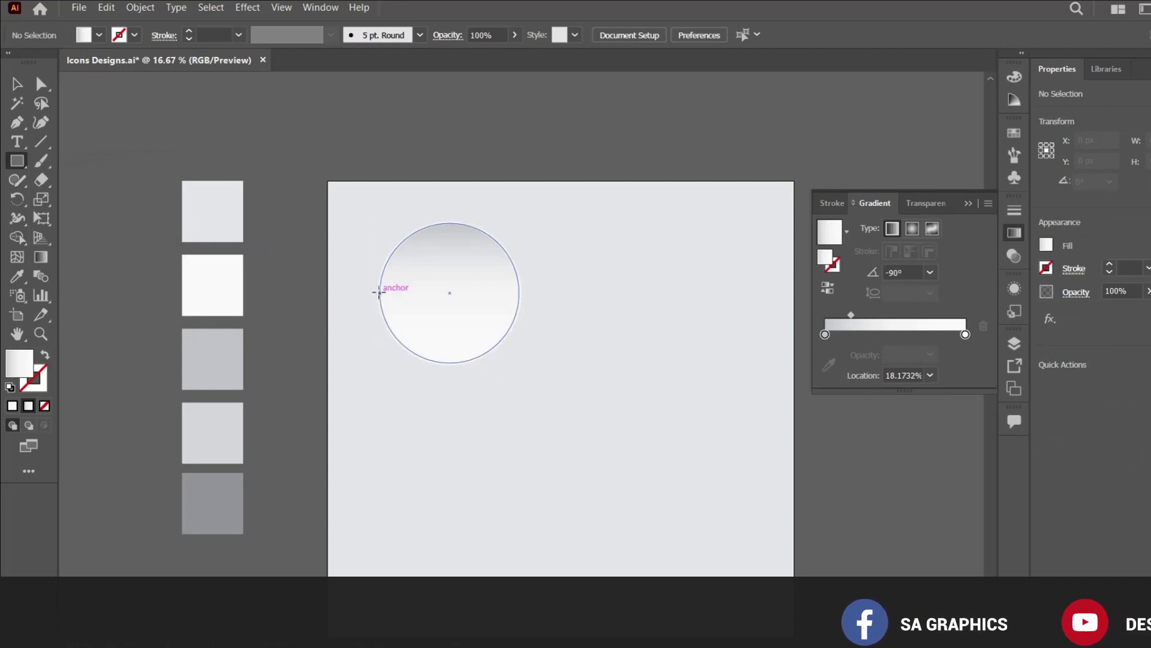
left_click_drag(377, 293, 523, 384)
key("v")
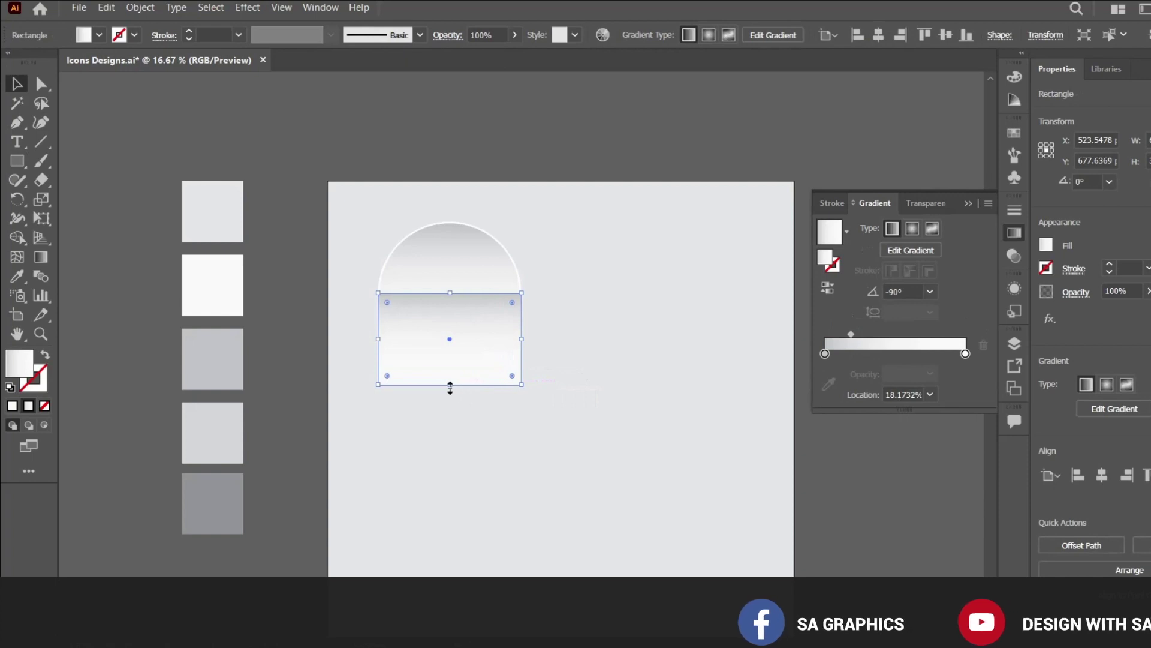
left_click_drag(449, 384, 451, 436)
left_click(617, 362)
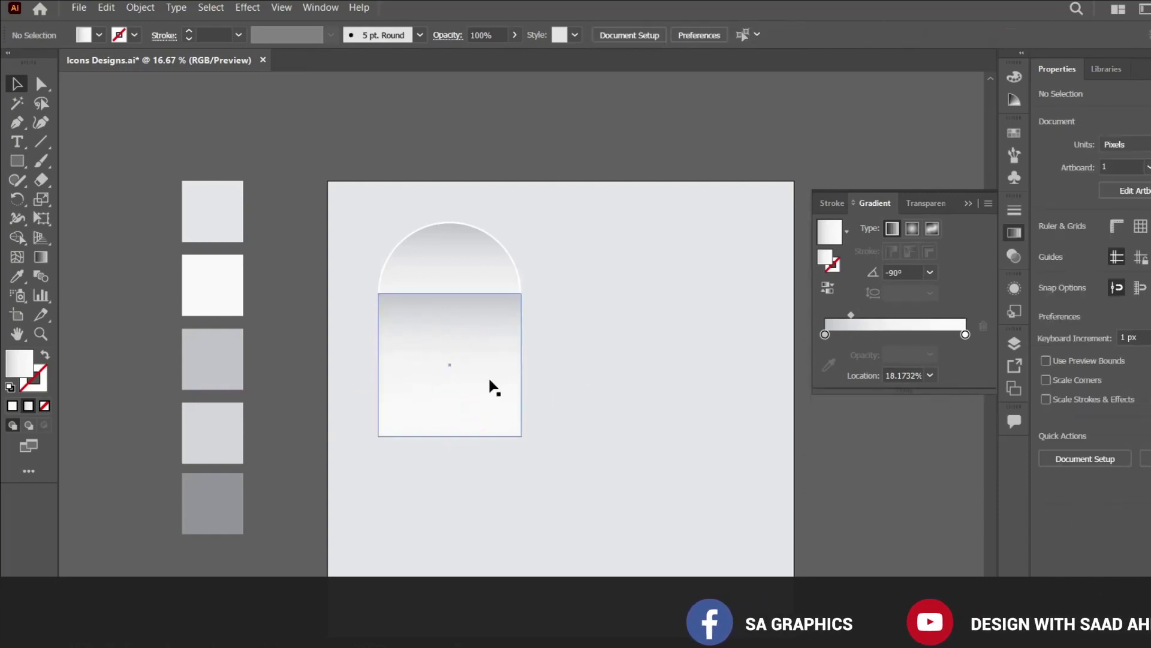
- Sample the mid-grey third swatch for the starting colour stop of the rectangle's gradient
left_click(488, 381)
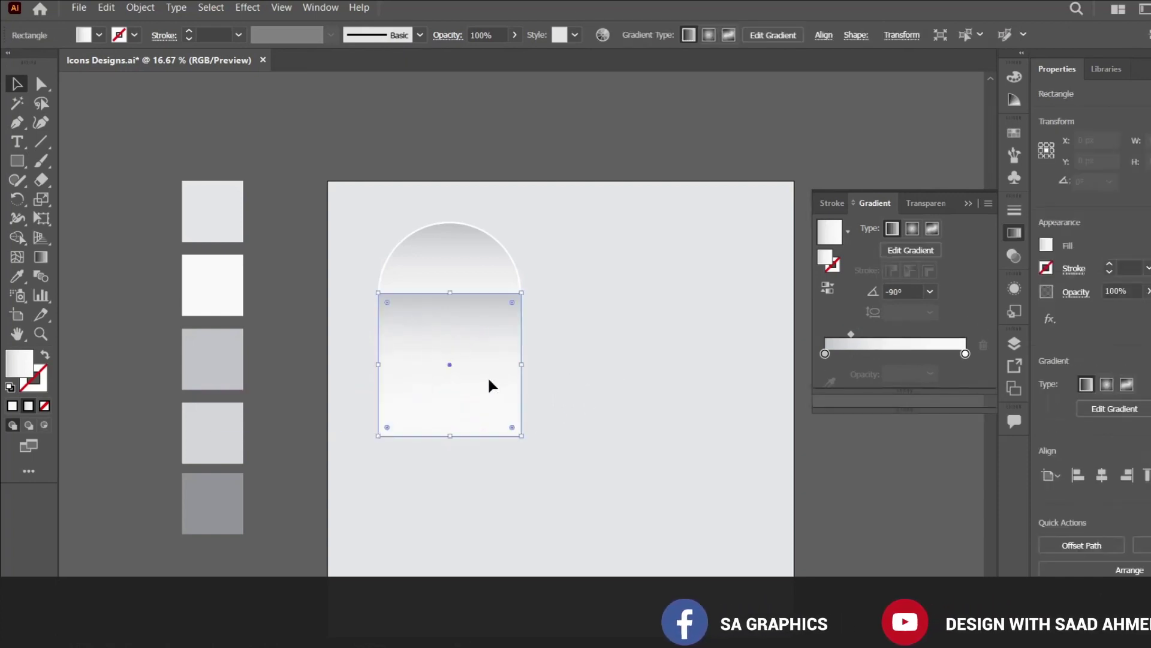
left_click(825, 354)
left_click(828, 383)
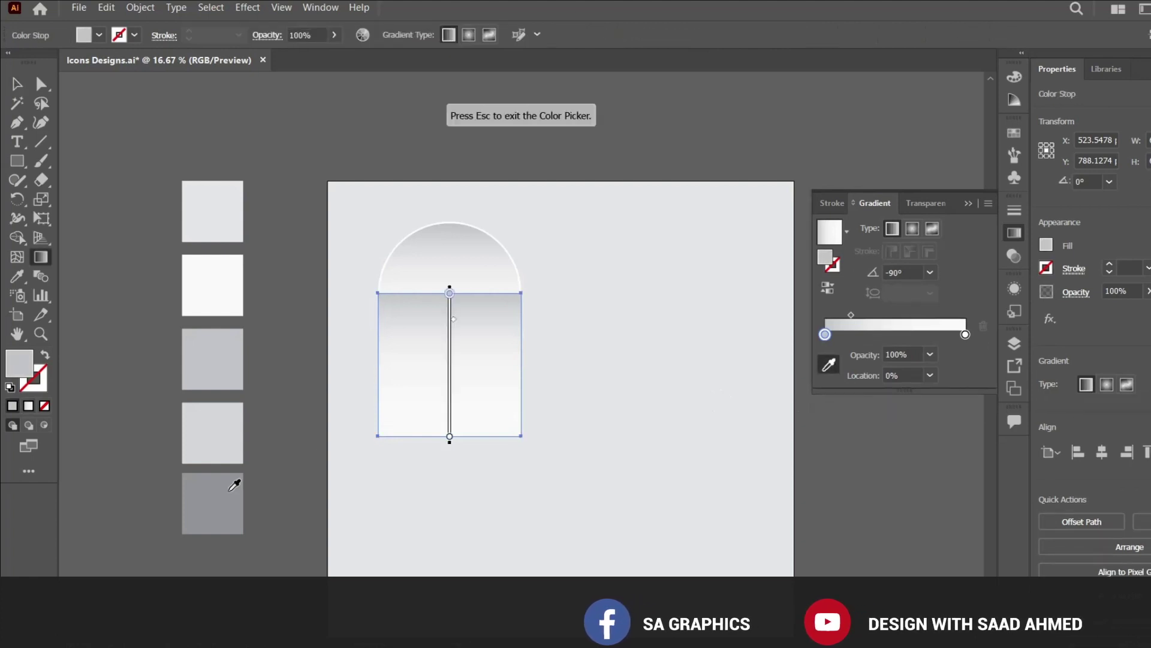
left_click(224, 344)
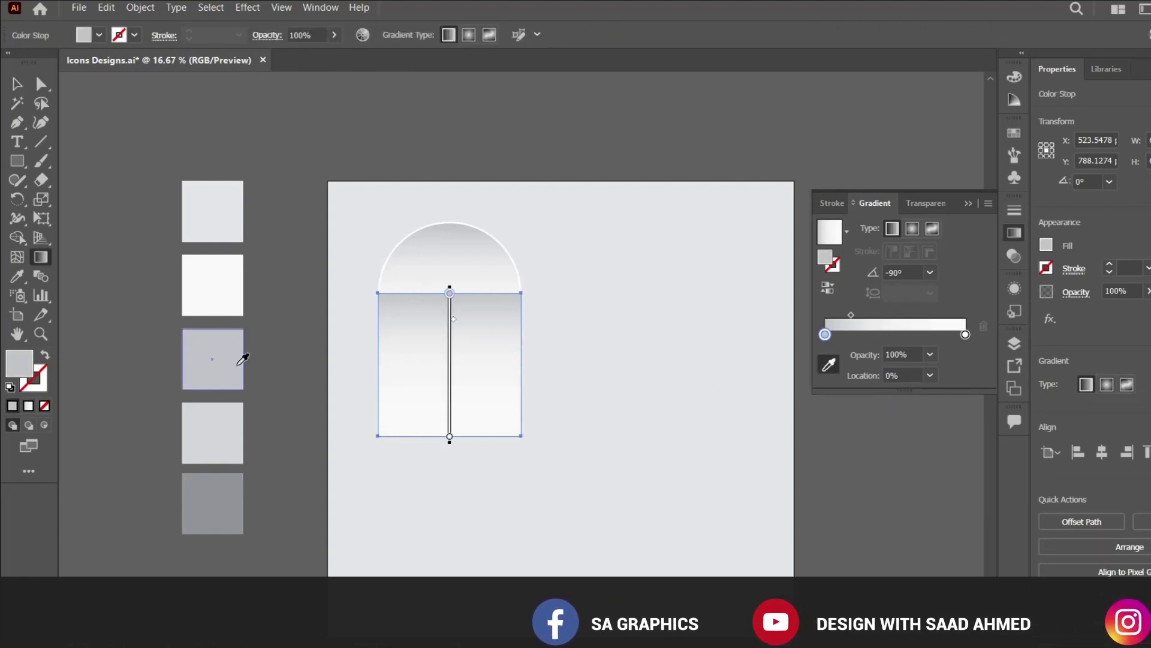
key("Escape")
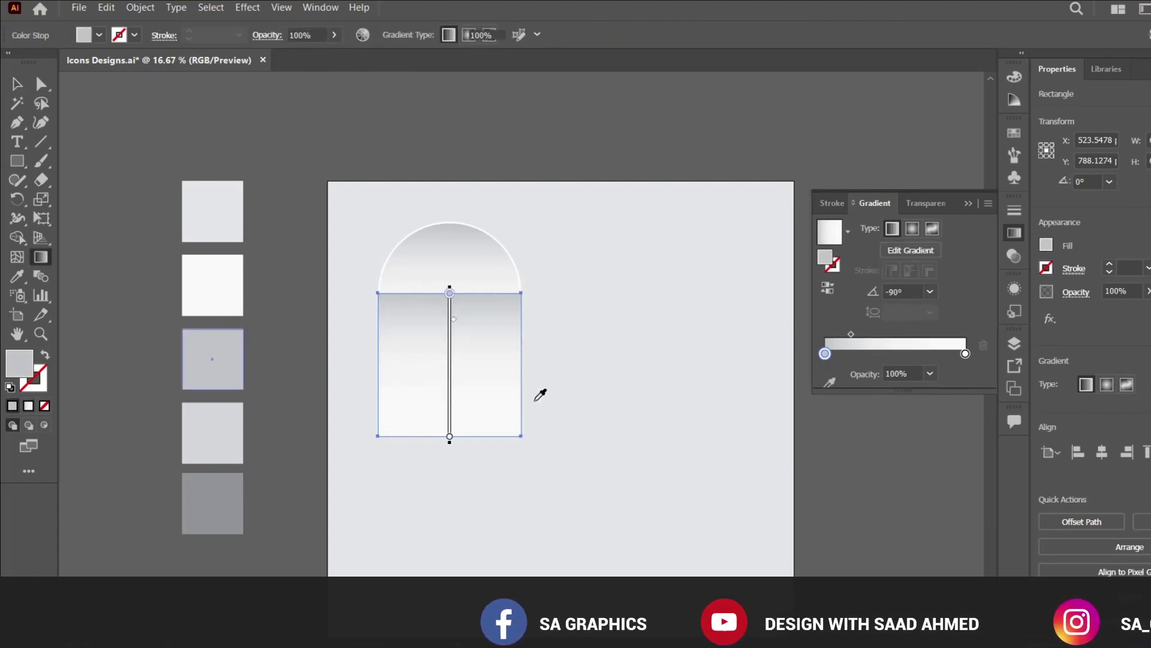
key("v")
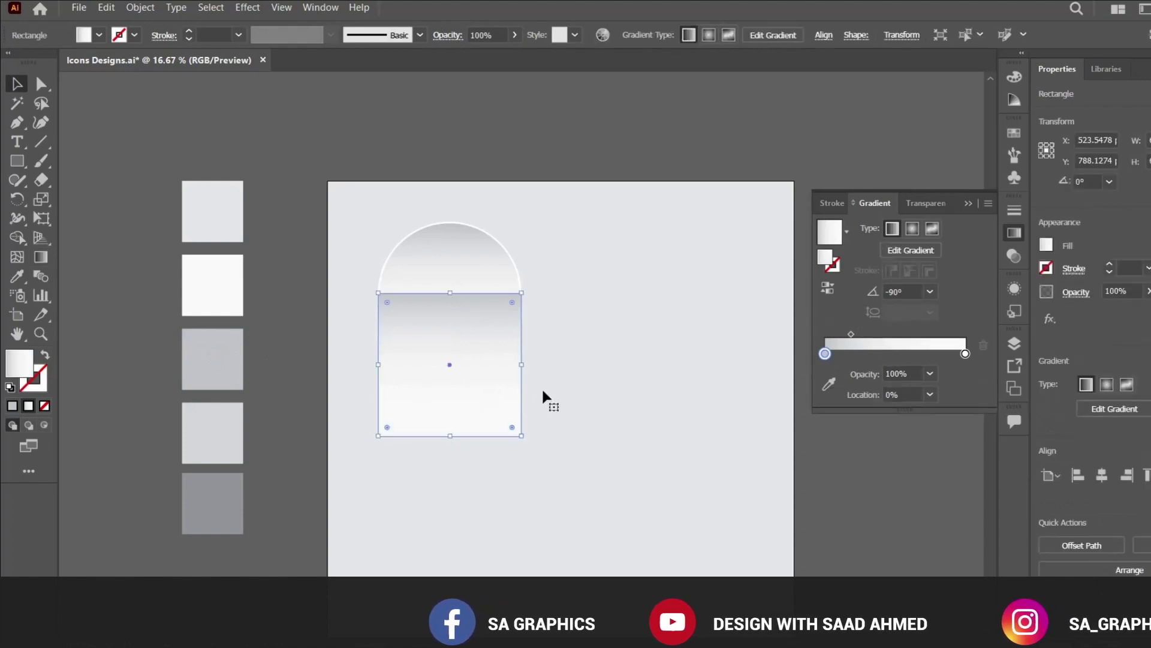
- Recolour the end stop of the rectangle's gradient with the artboard's light grey background colour
left_click(965, 355)
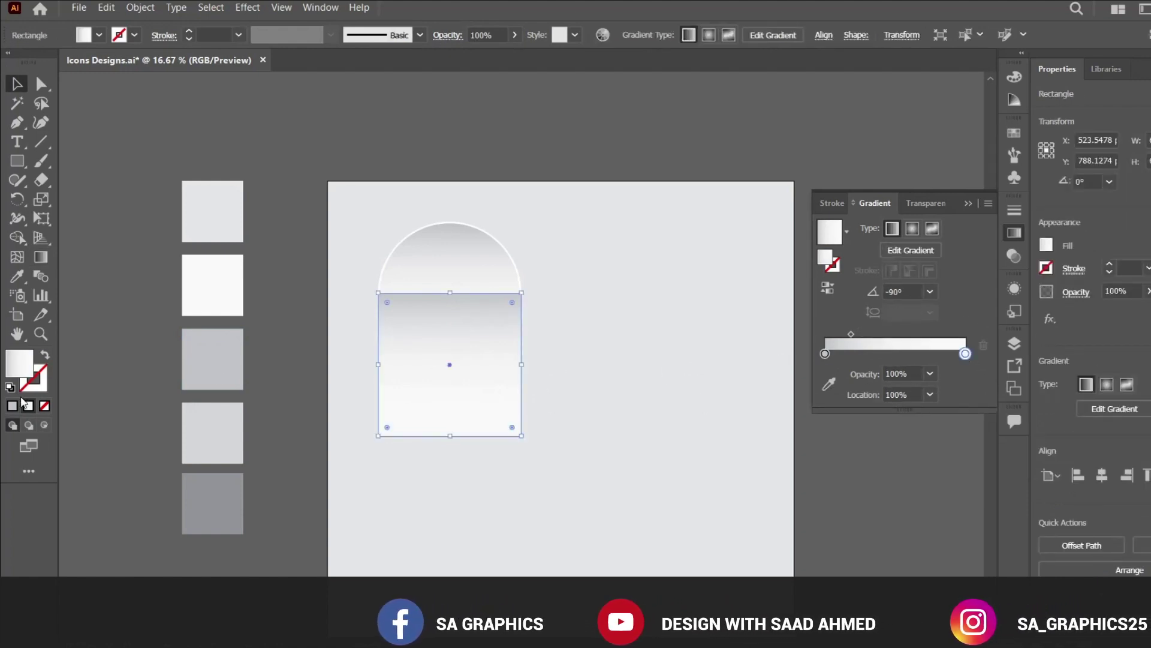
key("i")
left_click(612, 384, "shift")
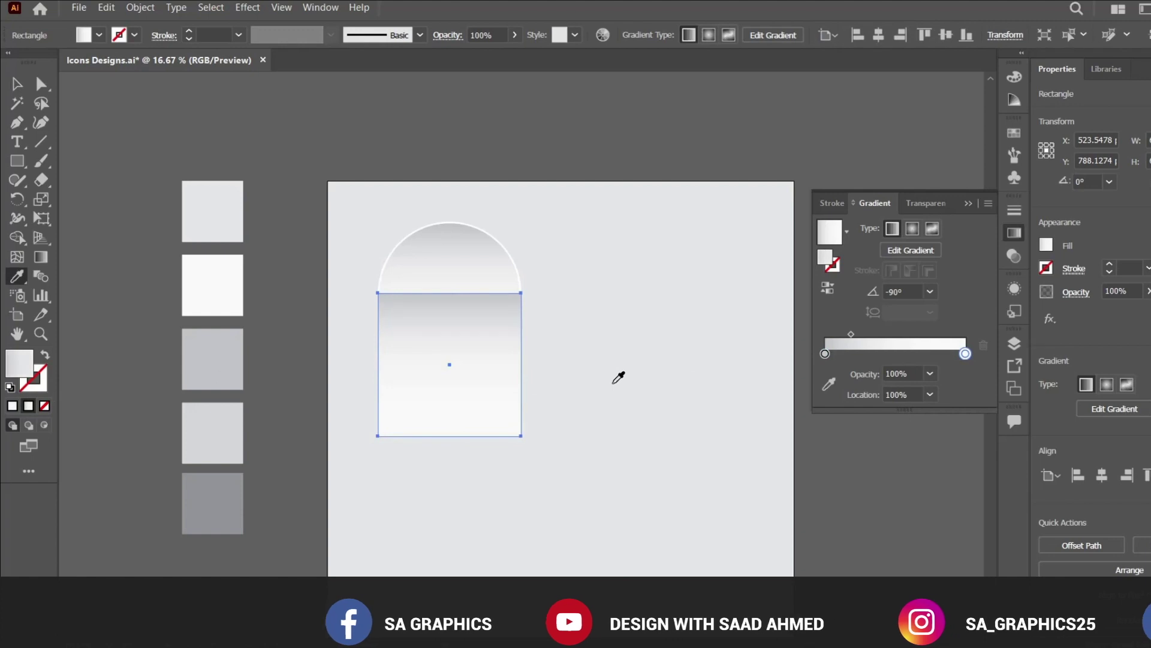
key("v")
left_click(608, 375)
- Bring both circles in front of the gradient rectangle
left_click(466, 343)
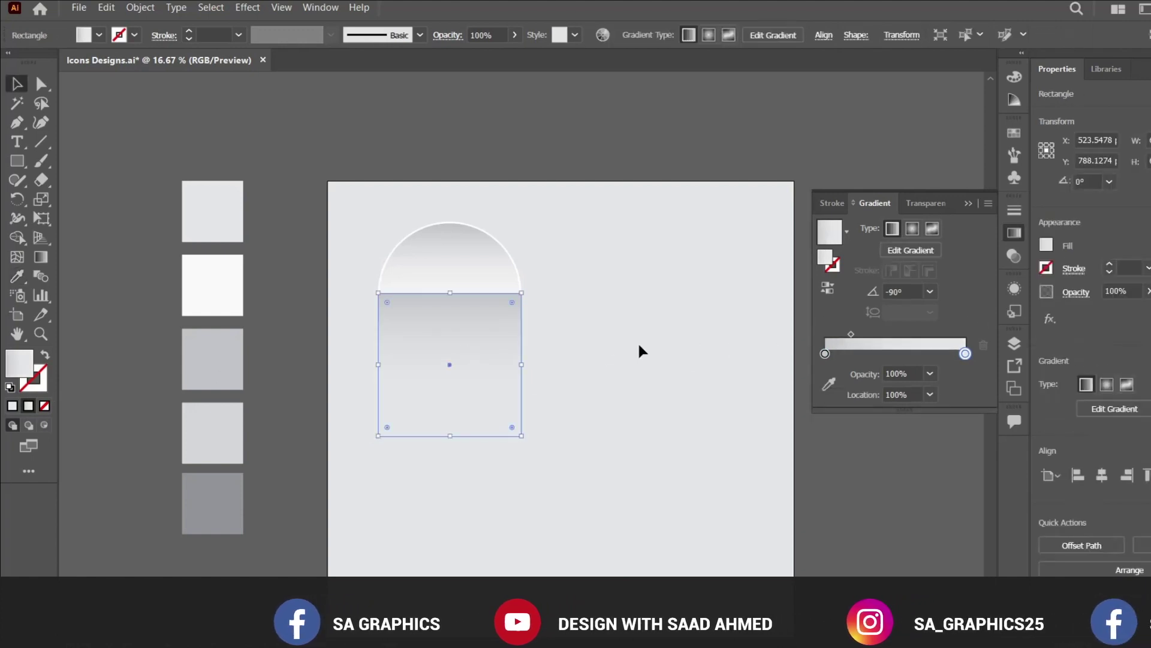
left_click(586, 358)
left_click(423, 246)
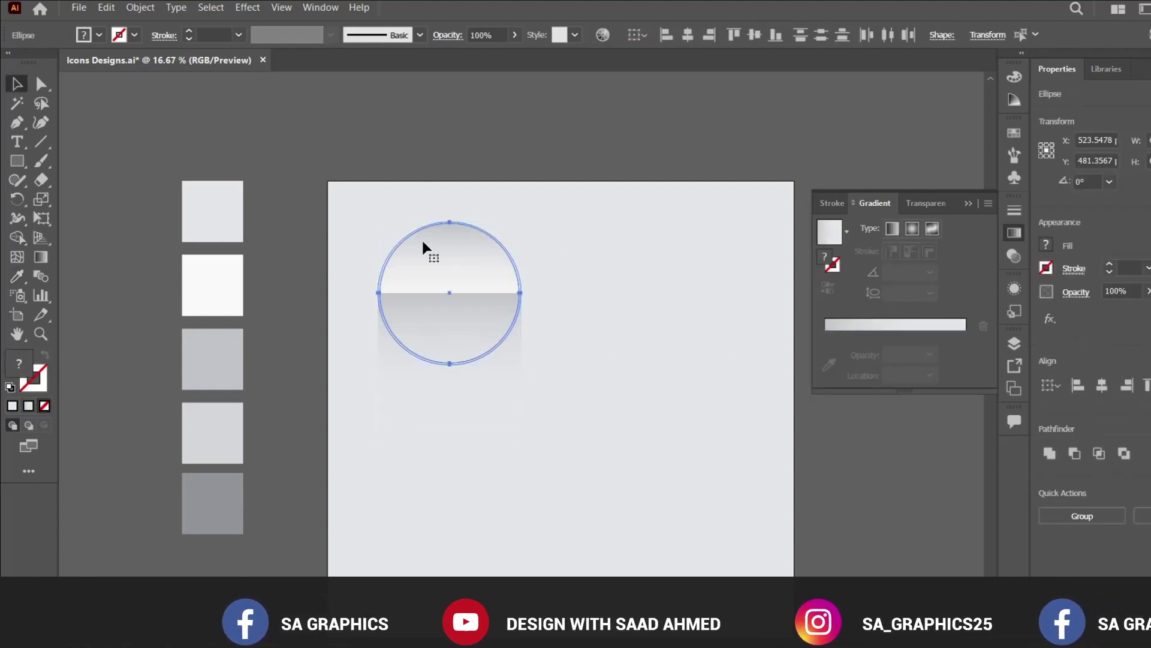
left_click(597, 293)
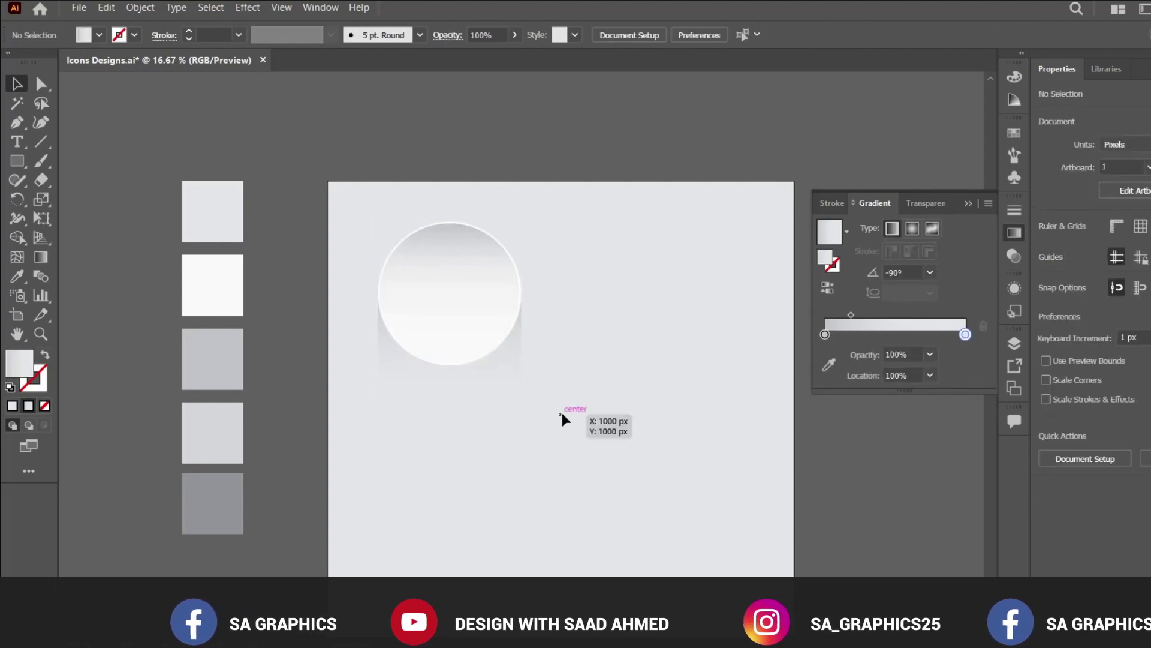
- Move the midpoint of the shadow rectangle's gradient to about 51%
left_click(514, 400)
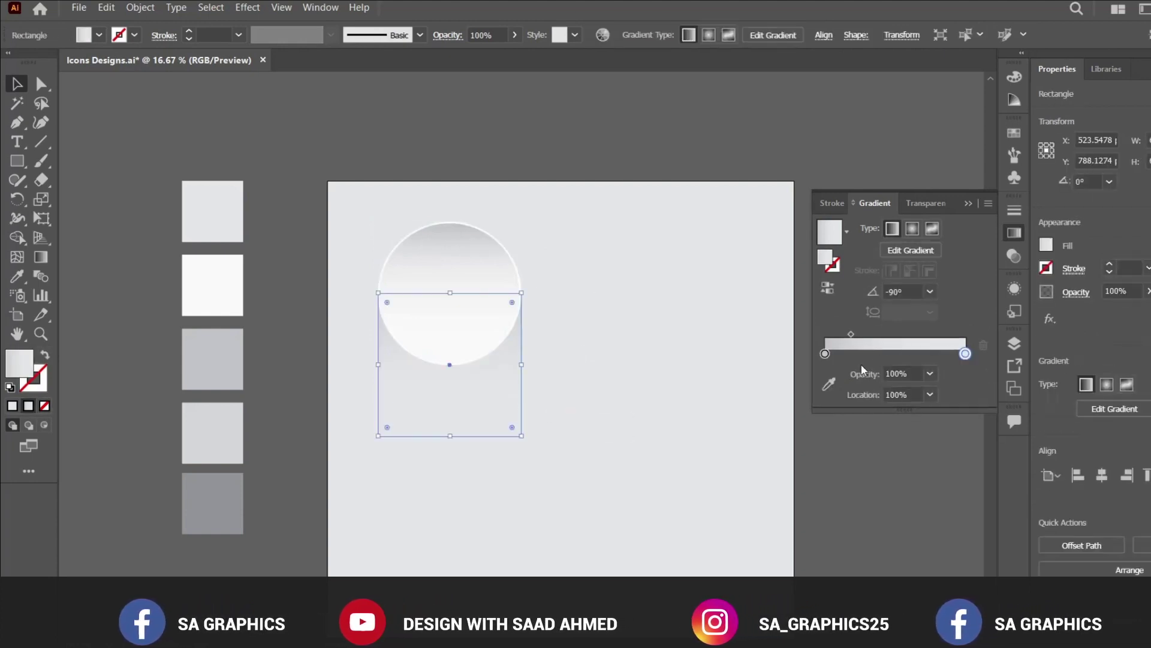
left_click_drag(851, 334, 898, 337)
left_click(602, 340)
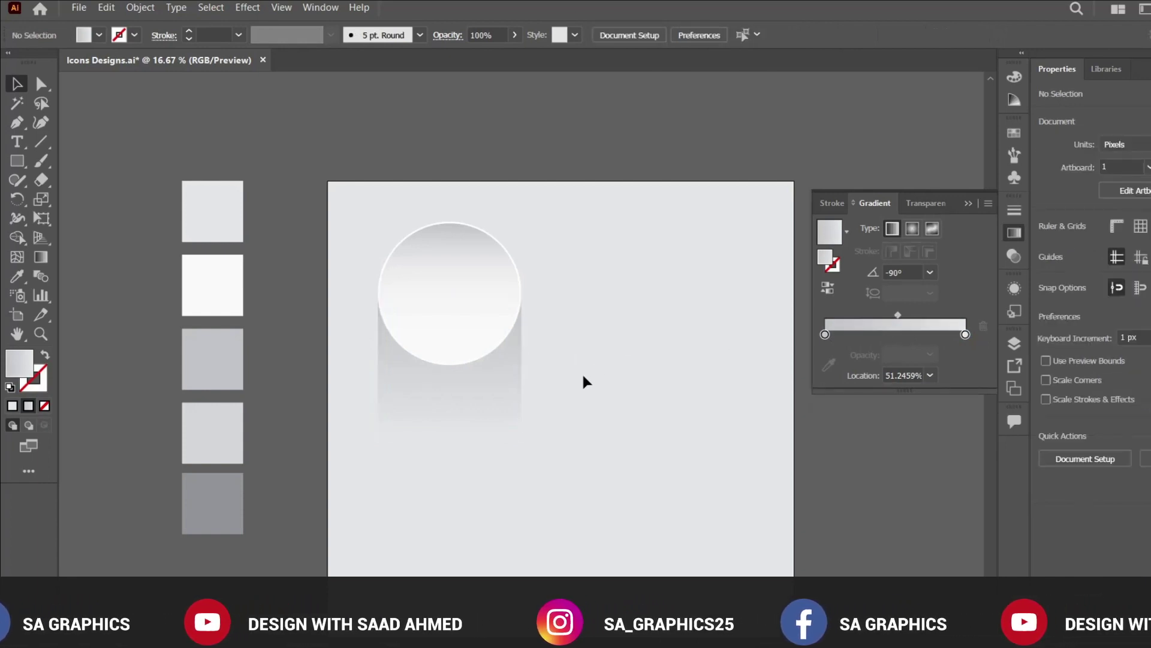
- Rotate the circles and shadow rectangle together by 315° and scale them down to about three quarters of their size near the artboard's upper-left corner
left_click_drag(585, 376, 462, 286)
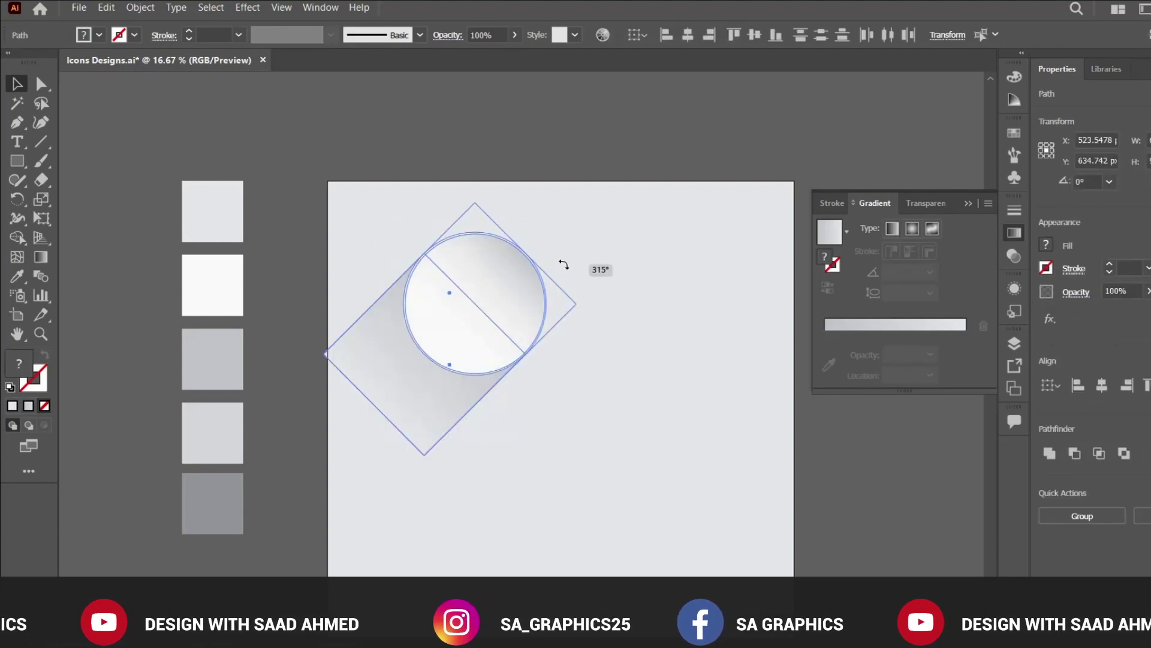
left_click(624, 393)
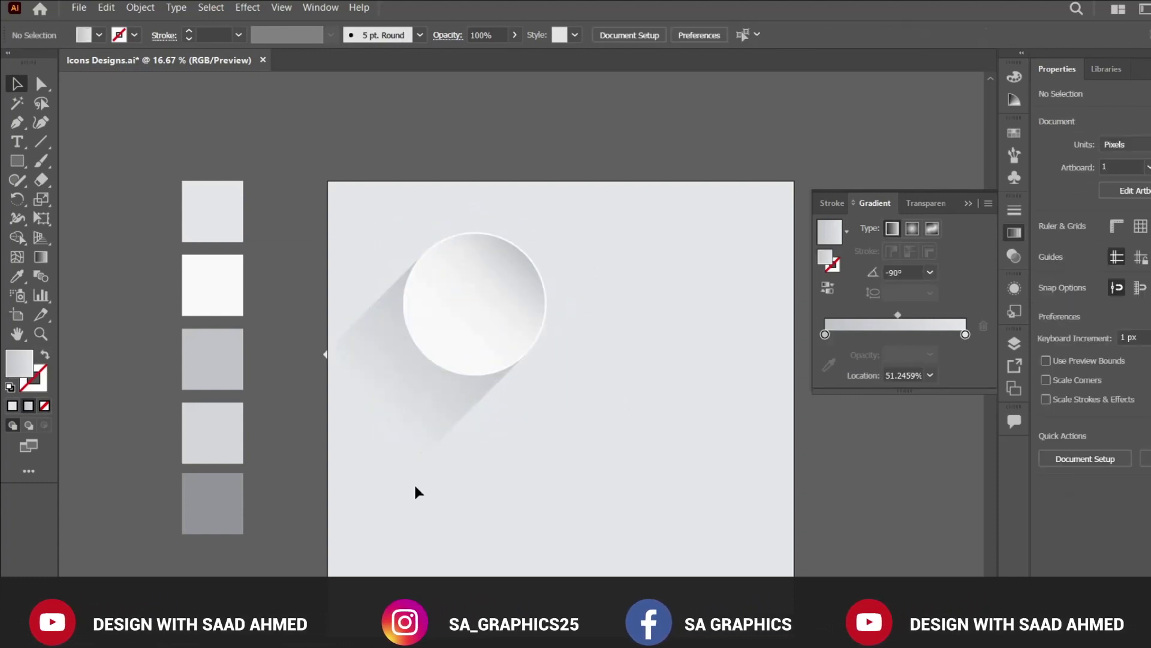
left_click_drag(388, 292, 385, 293)
left_click_drag(383, 340, 398, 342)
left_click_drag(593, 306, 459, 285)
left_click(546, 345)
left_click(512, 340, "ctrl")
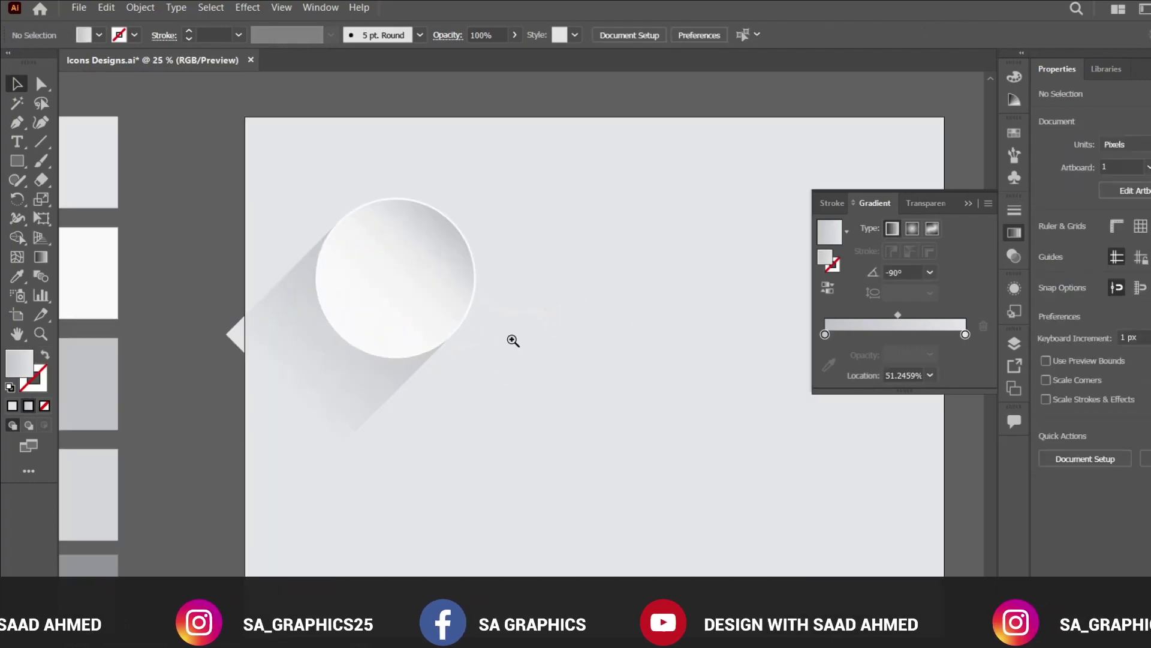
left_click(508, 340, "ctrl")
left_click_drag(510, 366, 559, 353)
left_click(503, 237)
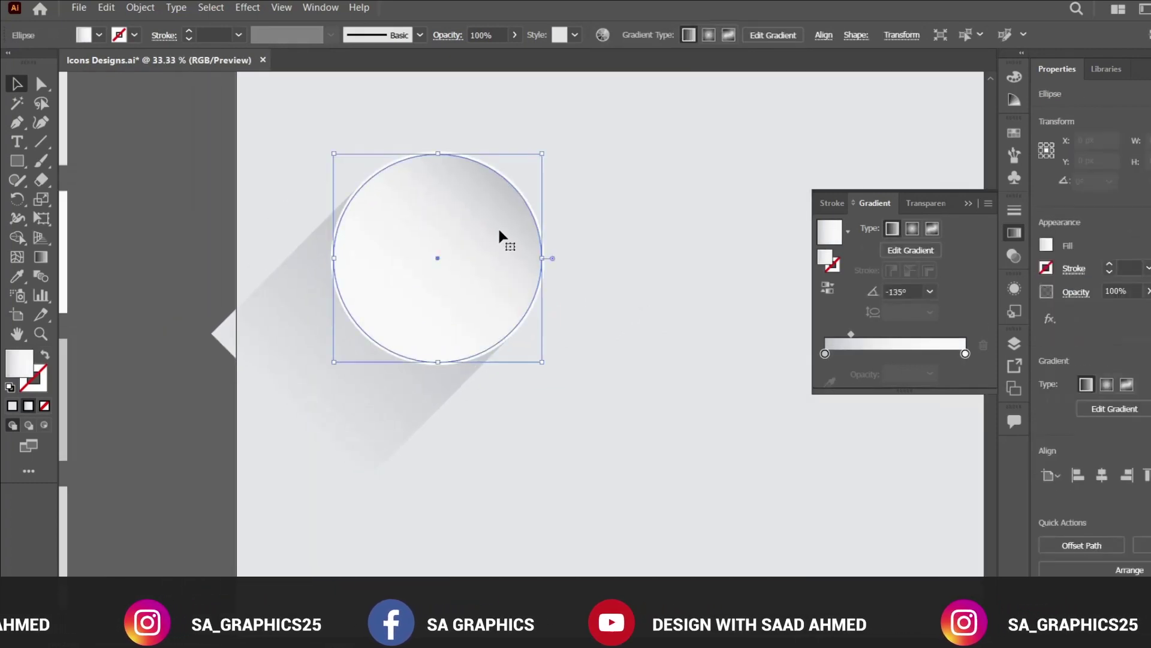
left_click(668, 284)
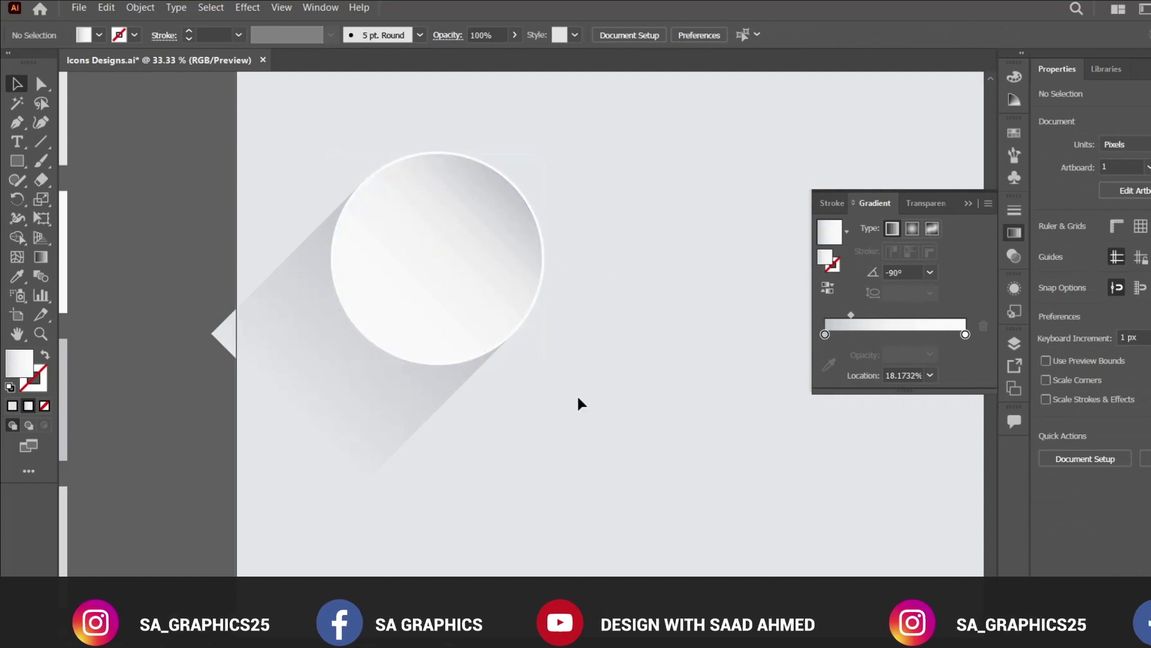
left_click(617, 371, "ctrl+alt")
left_click_drag(568, 370, 598, 370)
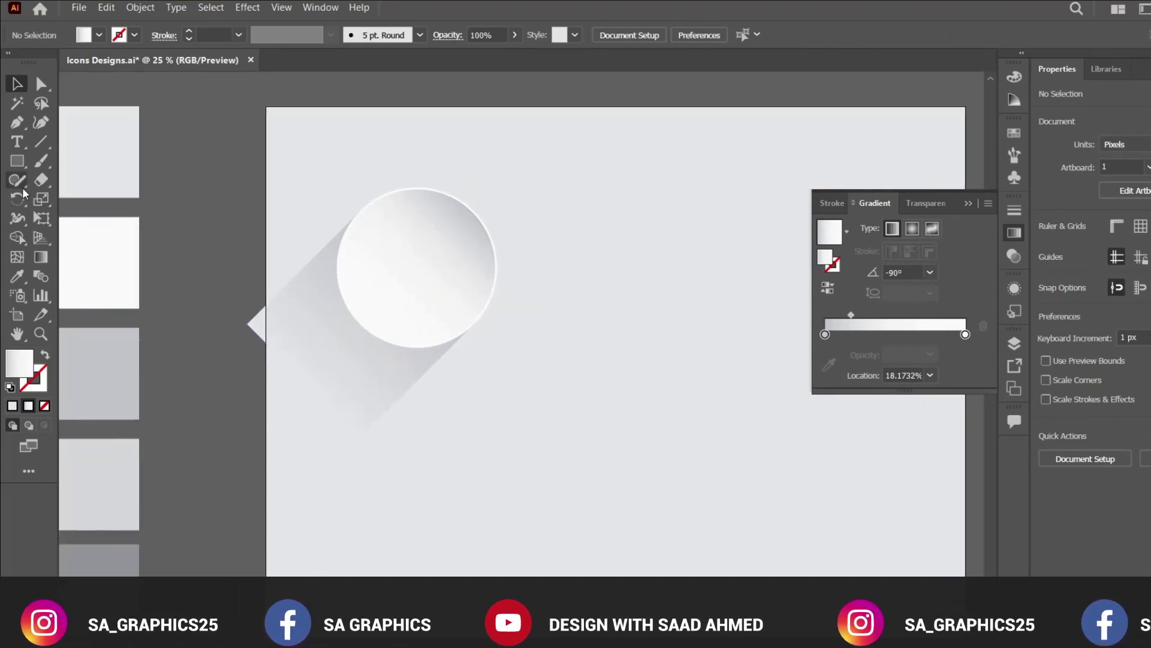
- Draw a small, wide rounded rectangle in the empty area to the lower right of the circle
left_click(16, 163)
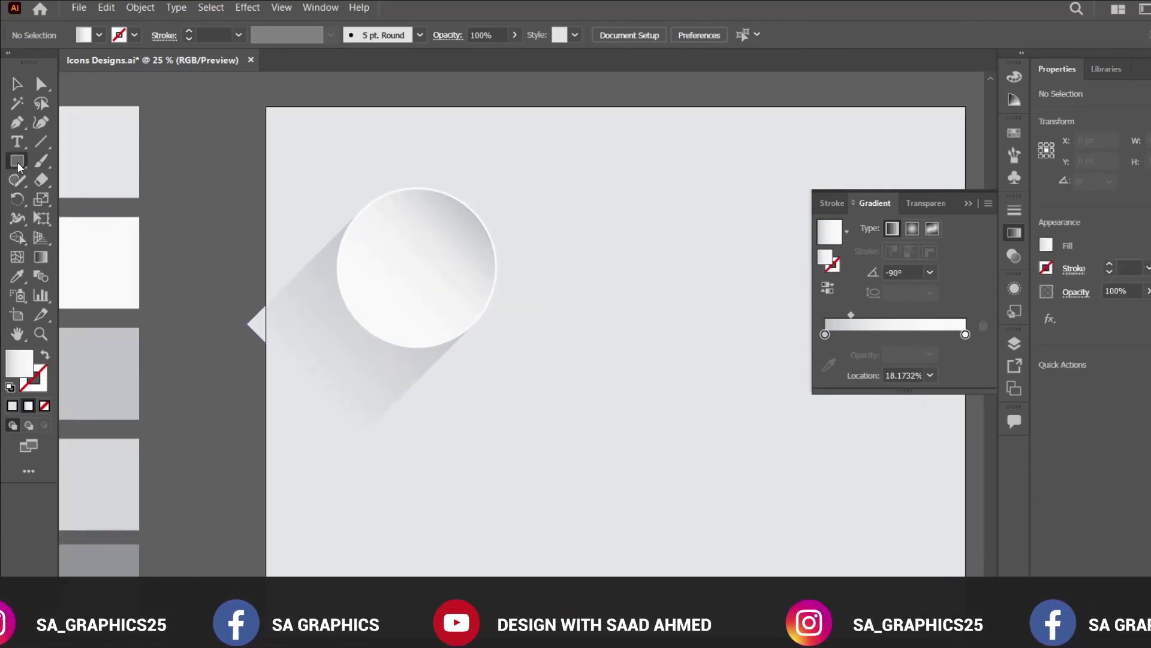
left_click(18, 167)
left_click(68, 184)
left_click_drag(599, 404, 511, 383)
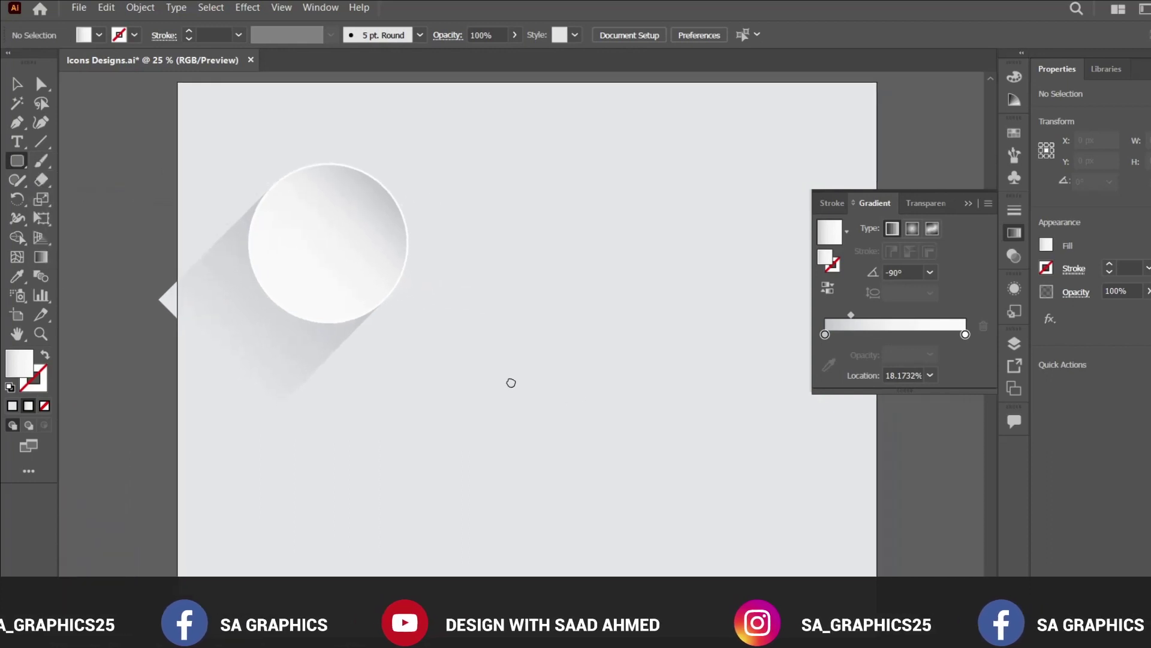
left_click_drag(461, 339, 540, 370)
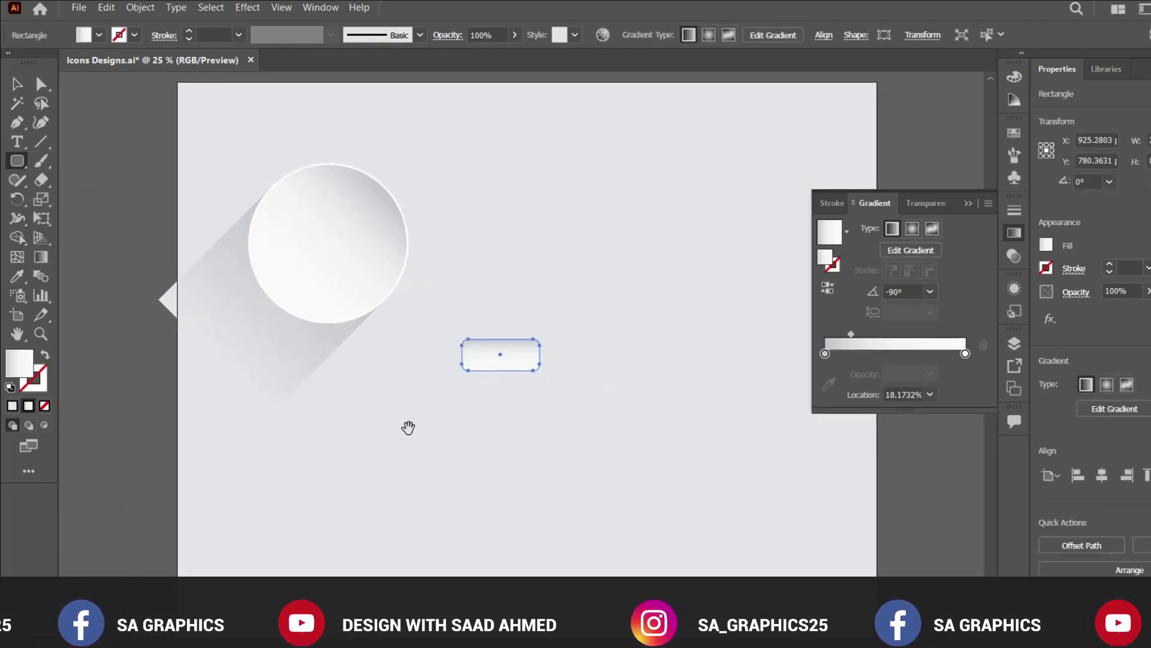
left_click_drag(406, 427, 521, 410)
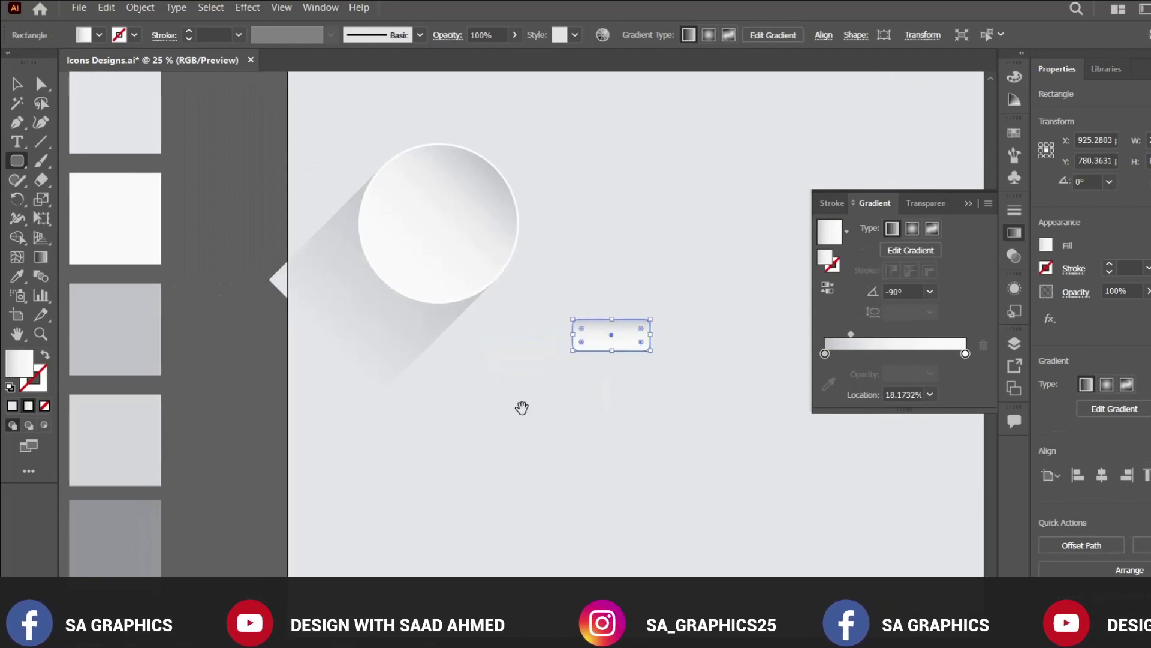
- Give the small rounded rectangle the darkest grey swatch colour and swap fill and stroke, leaving only an outline
key("i")
left_click(116, 527)
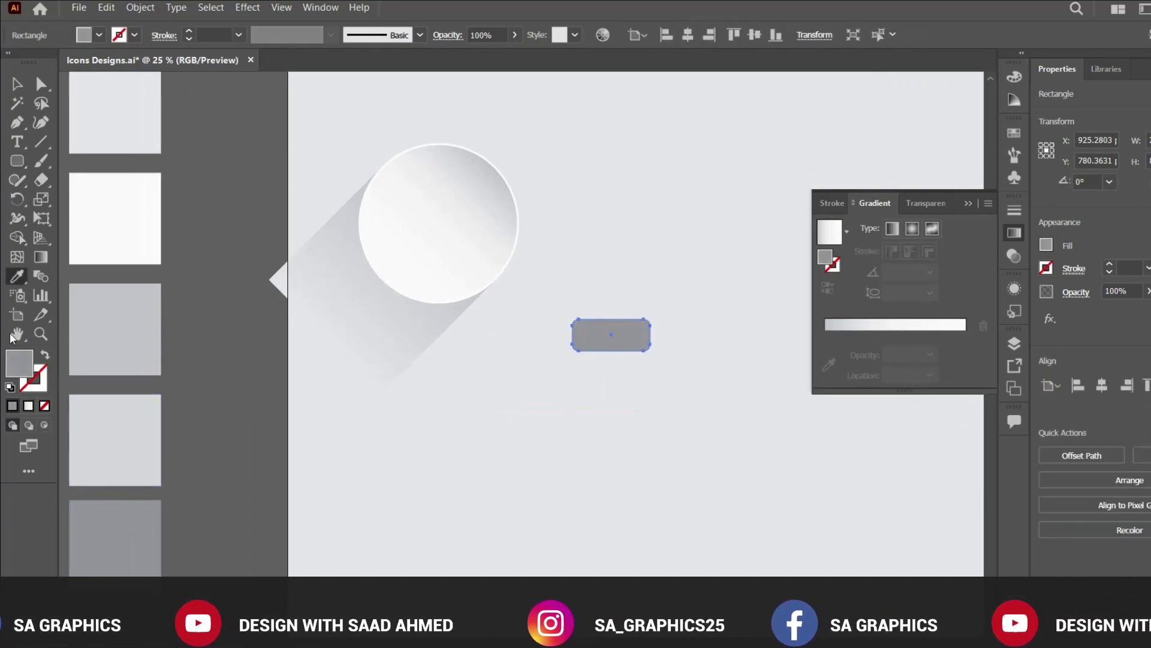
left_click(46, 355)
key("v")
left_click(562, 406)
- Draw a larger rounded rectangle overlapping the lower part of the small one and align the two on their horizontal centres
scroll(639, 410, "up", 1)
left_click_drag(638, 410, 570, 385)
left_click(14, 163)
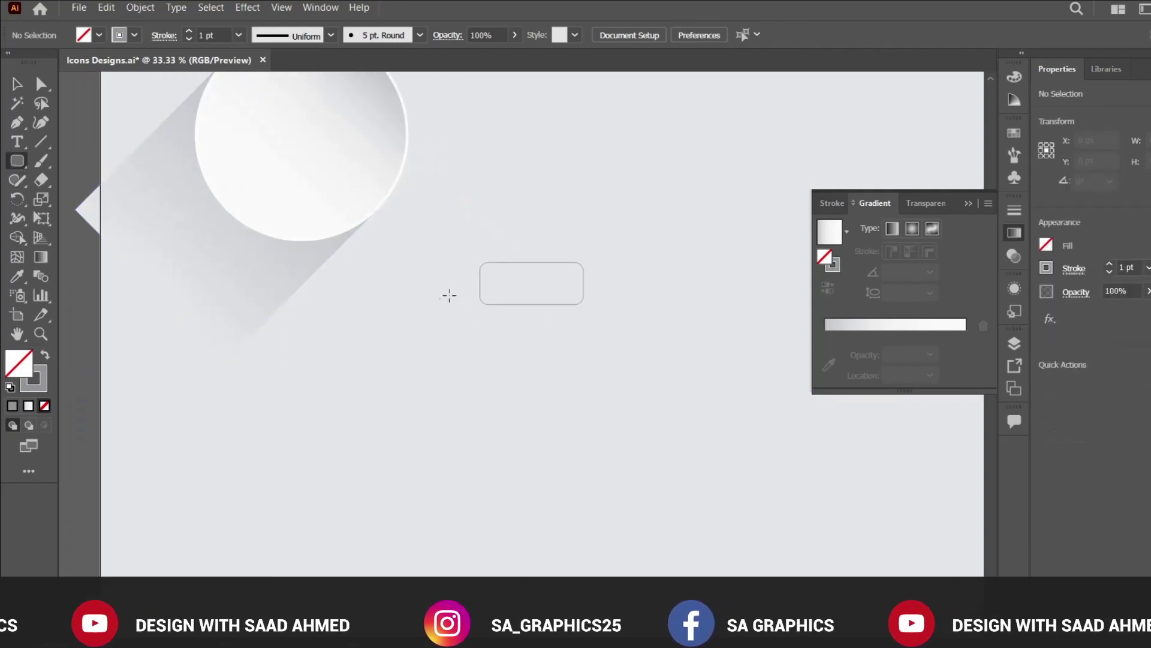
left_click_drag(429, 288, 637, 428)
key("v")
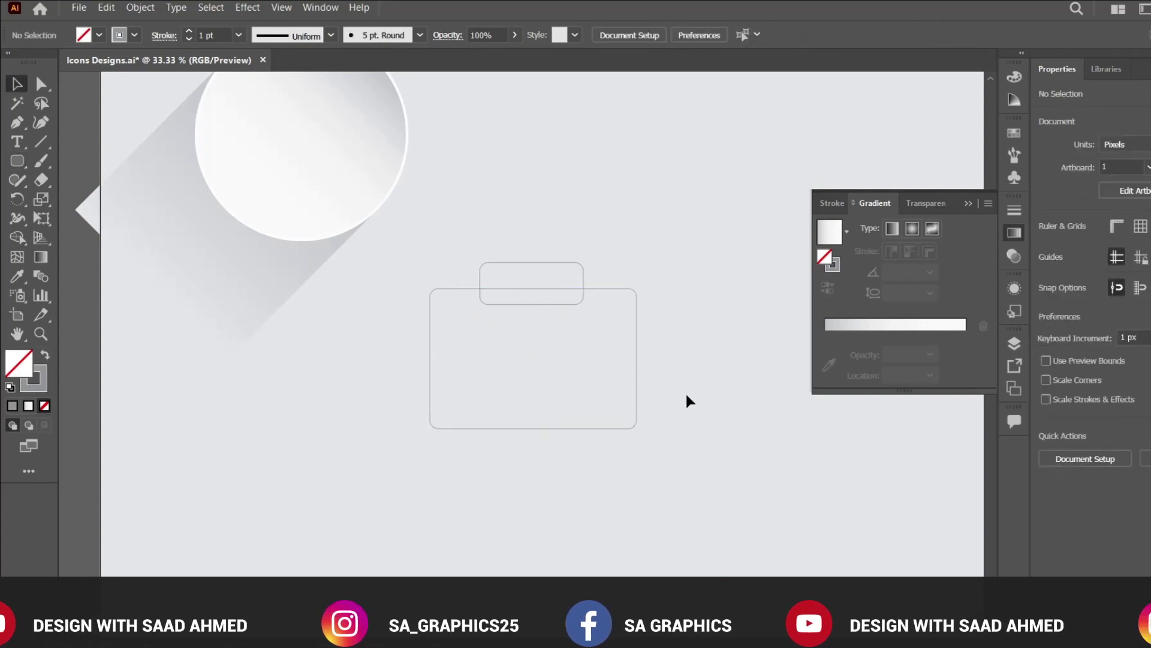
left_click_drag(689, 398, 527, 275)
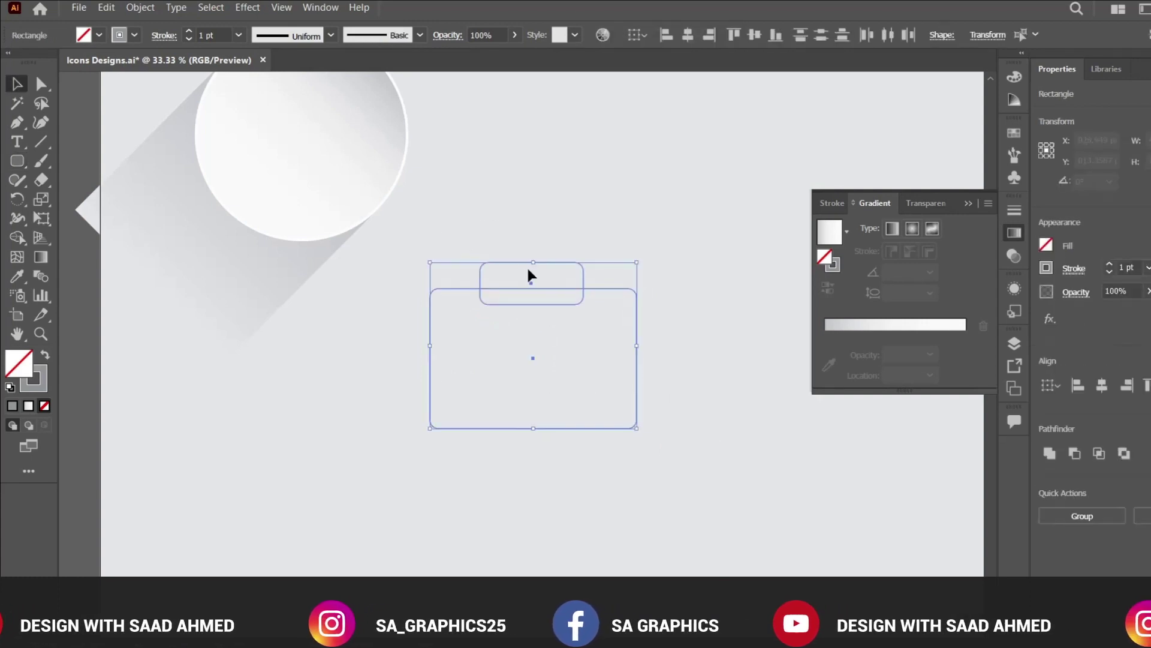
left_click(681, 40)
- Set the stroke weight of both rounded rectangles to 4 pt
left_click_drag(664, 387, 533, 285)
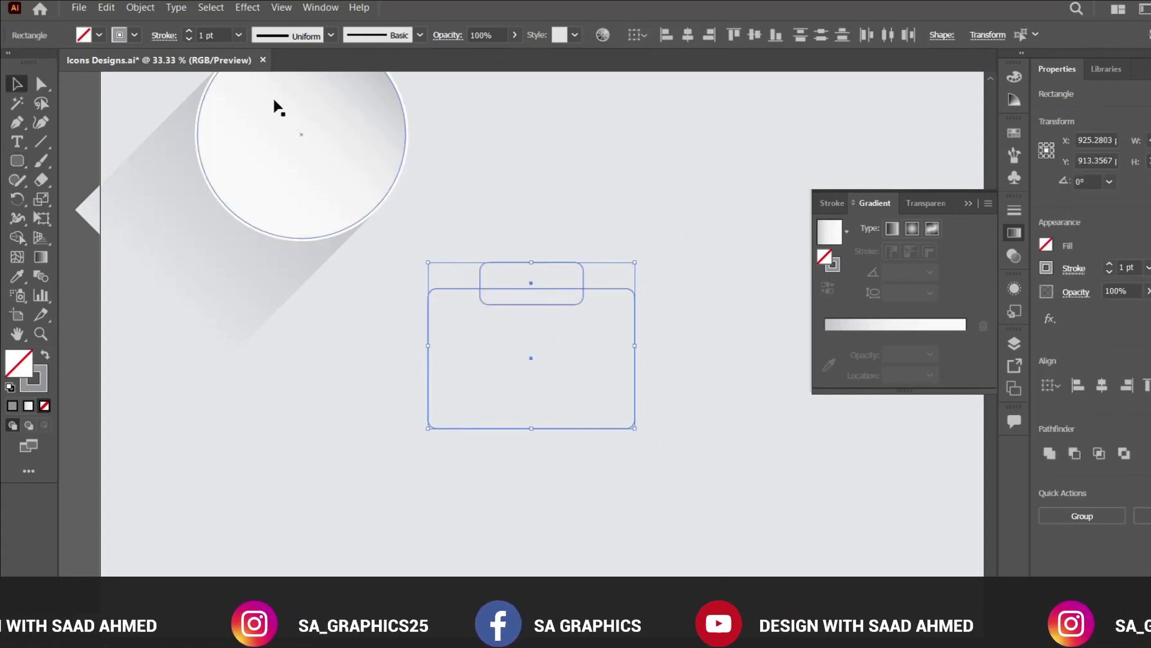
left_click(189, 33)
left_click(189, 32)
left_click(189, 32)
left_click(325, 391)
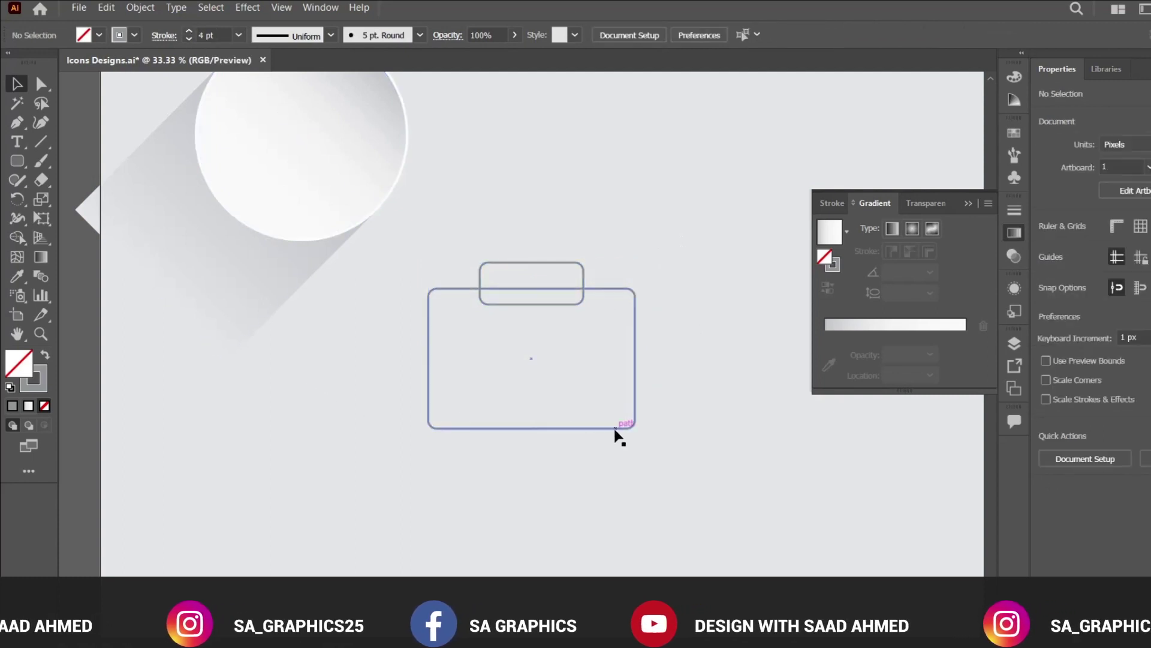
- Draw a straight horizontal line with the Pen tool inside the large rounded rectangle, just below the small one
left_click_drag(615, 429, 626, 428)
left_click(19, 160)
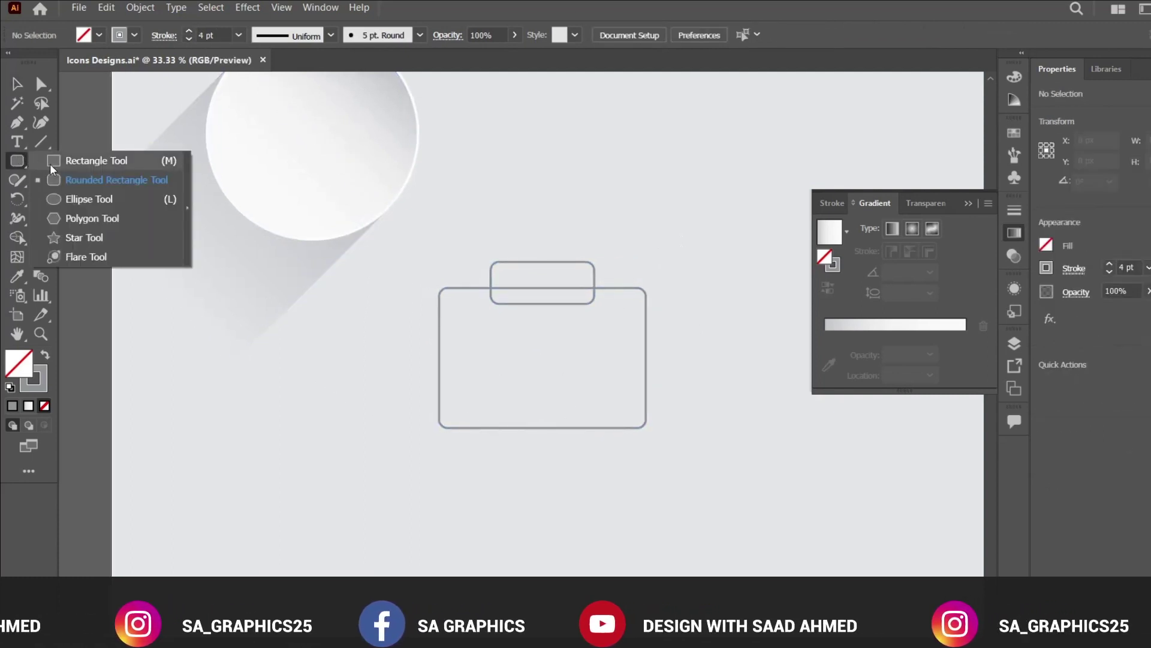
left_click(73, 165)
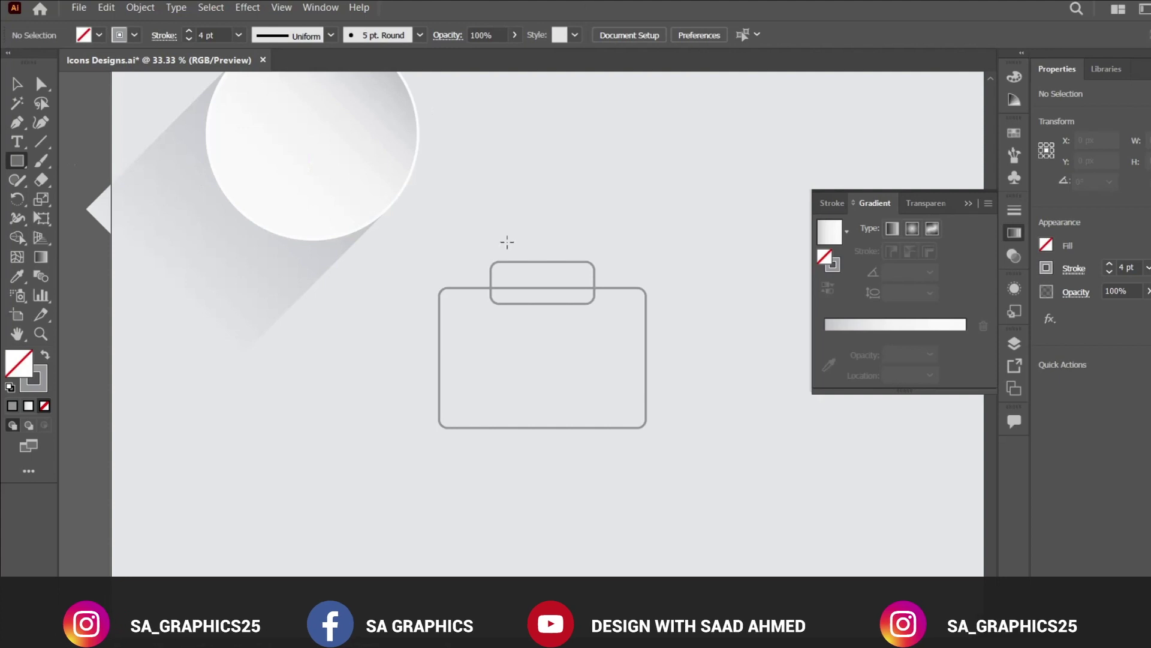
left_click(457, 316)
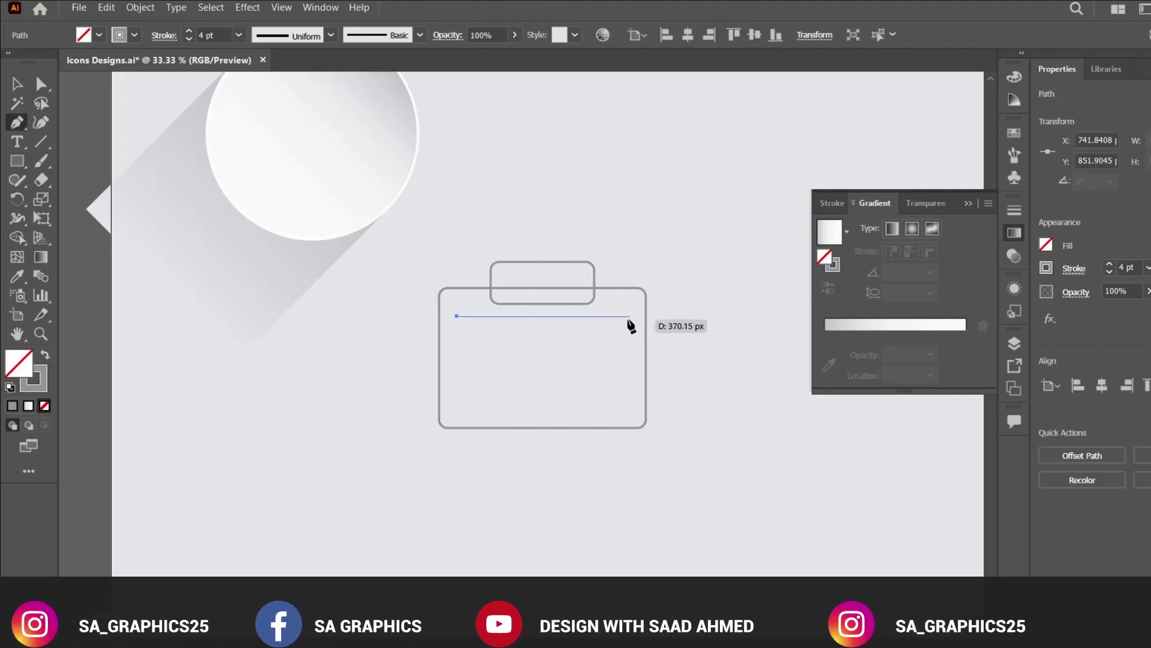
left_click(622, 318)
key("v")
left_click(602, 361)
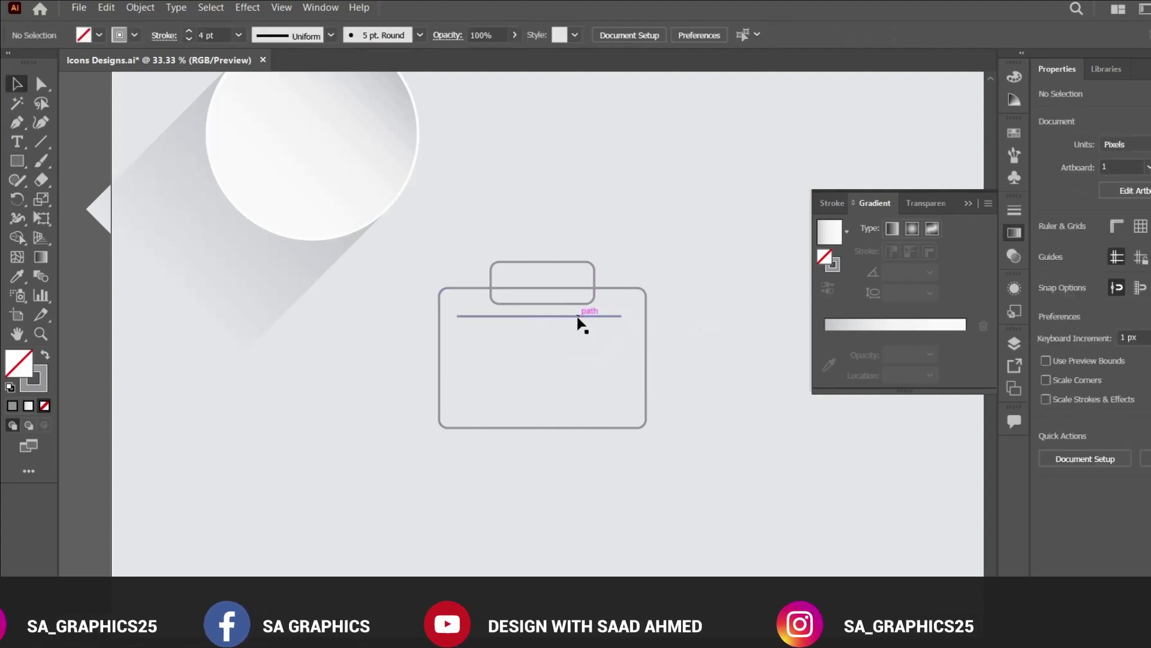
- Centre the horizontal line on the two rounded rectangles, using the small one as the alignment key object
left_click(578, 318)
left_click_drag(564, 331, 545, 260)
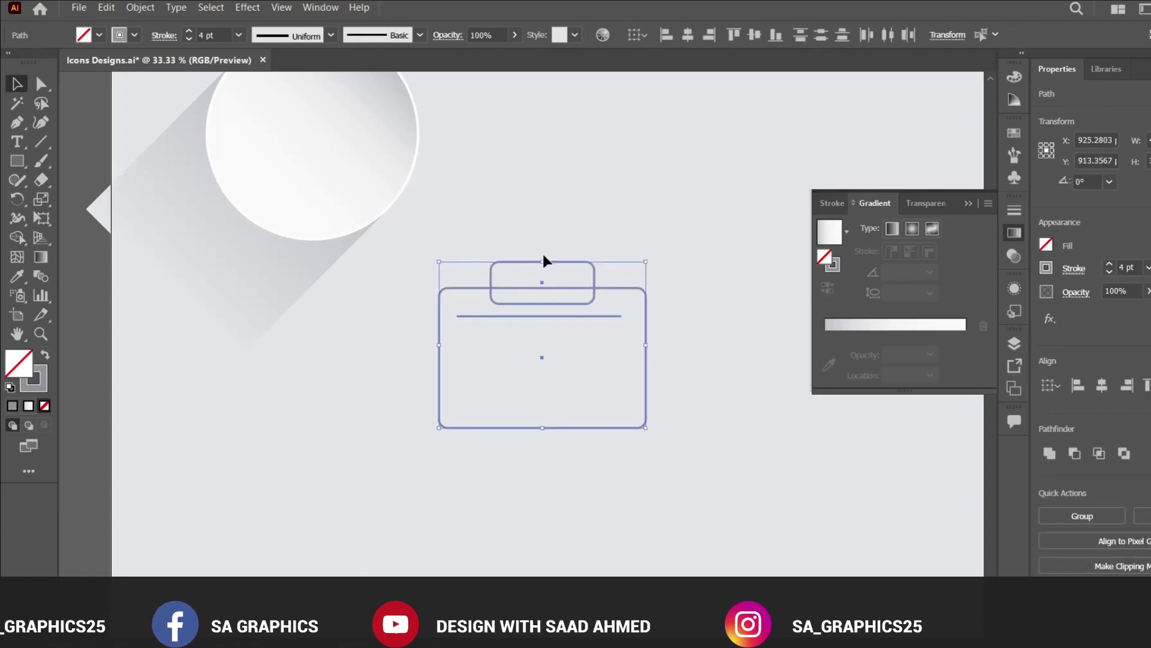
left_click(564, 262)
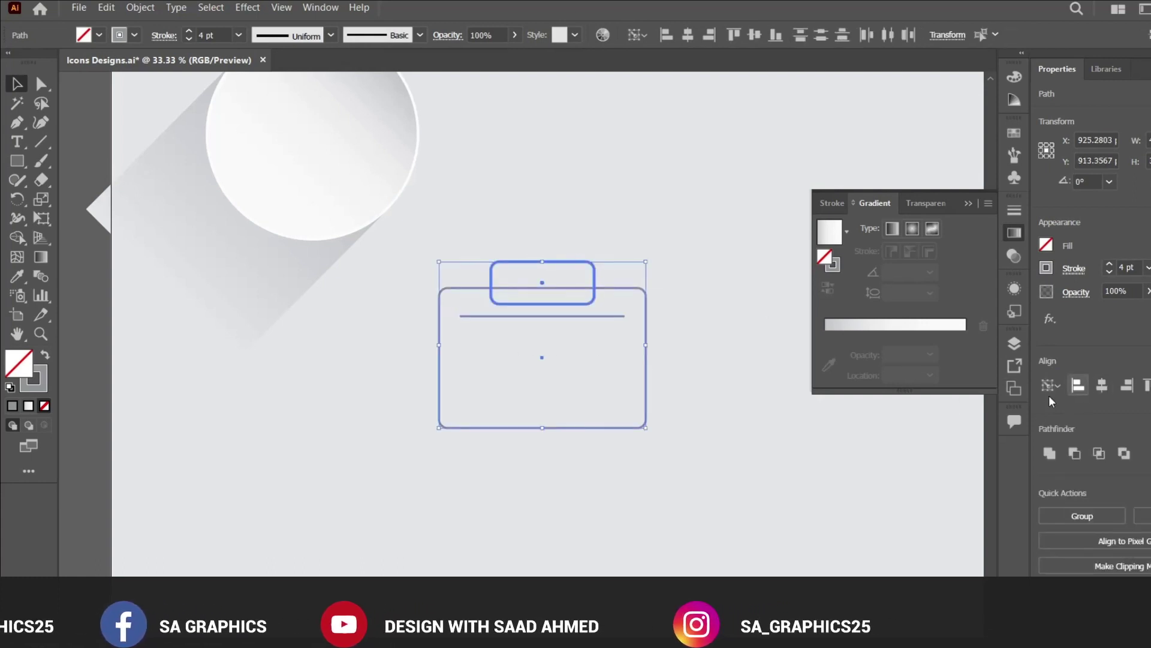
left_click(690, 395)
- Duplicate the horizontal line twice, placing the copies closely spaced near the large rectangle's lower edge
left_click(584, 396, "ctrl")
left_click_drag(549, 235, 550, 374)
left_click(674, 401)
left_click(504, 325, "ctrl+alt")
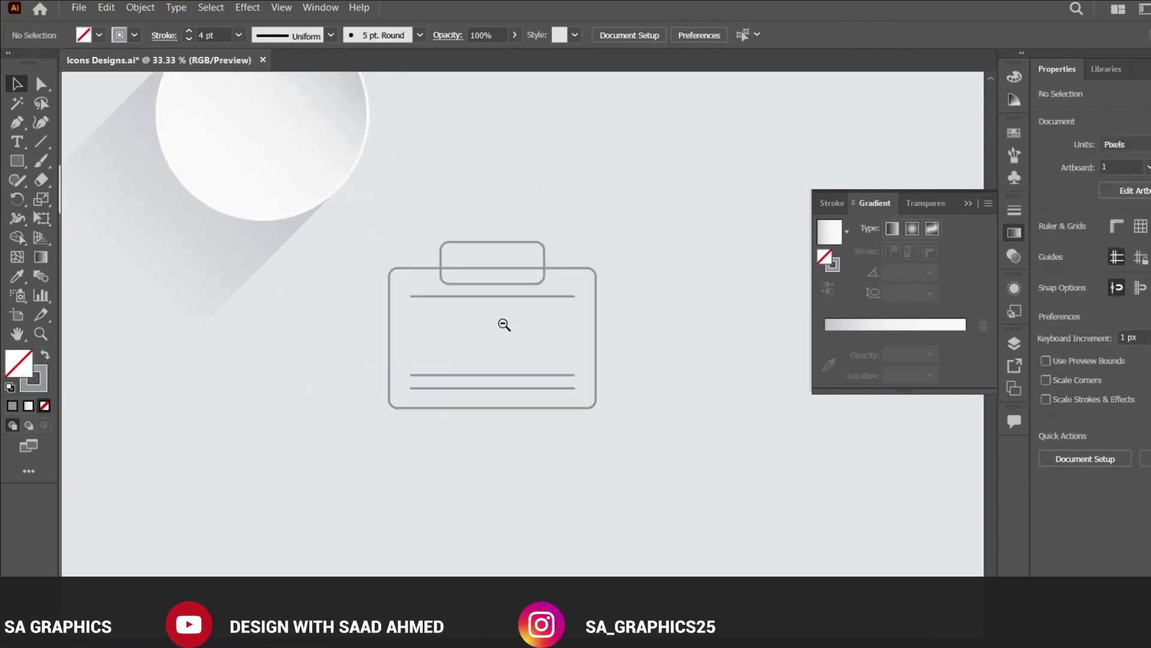
- Remove the part of the small rounded rectangle that overlaps the large one using the Shape Builder tool, leaving a briefcase handle
key("ctrl+minus")
left_click_drag(384, 275, 384, 275)
left_click(487, 323, "ctrl")
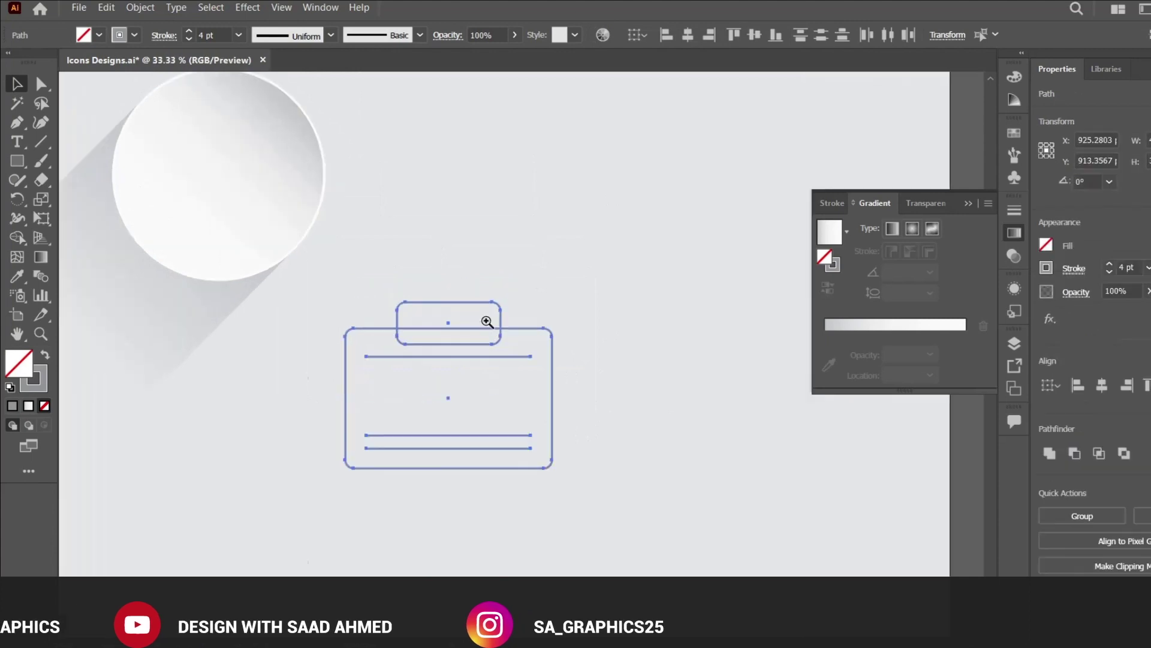
left_click(489, 327, "ctrl")
left_click(468, 302, "ctrl")
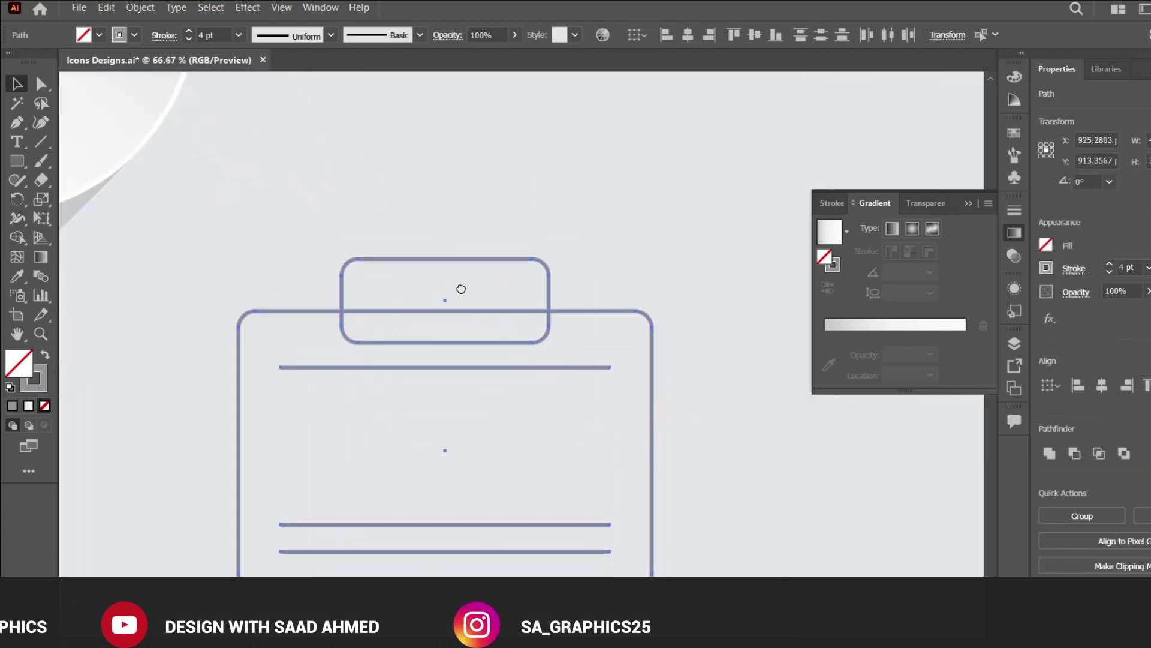
left_click(18, 239)
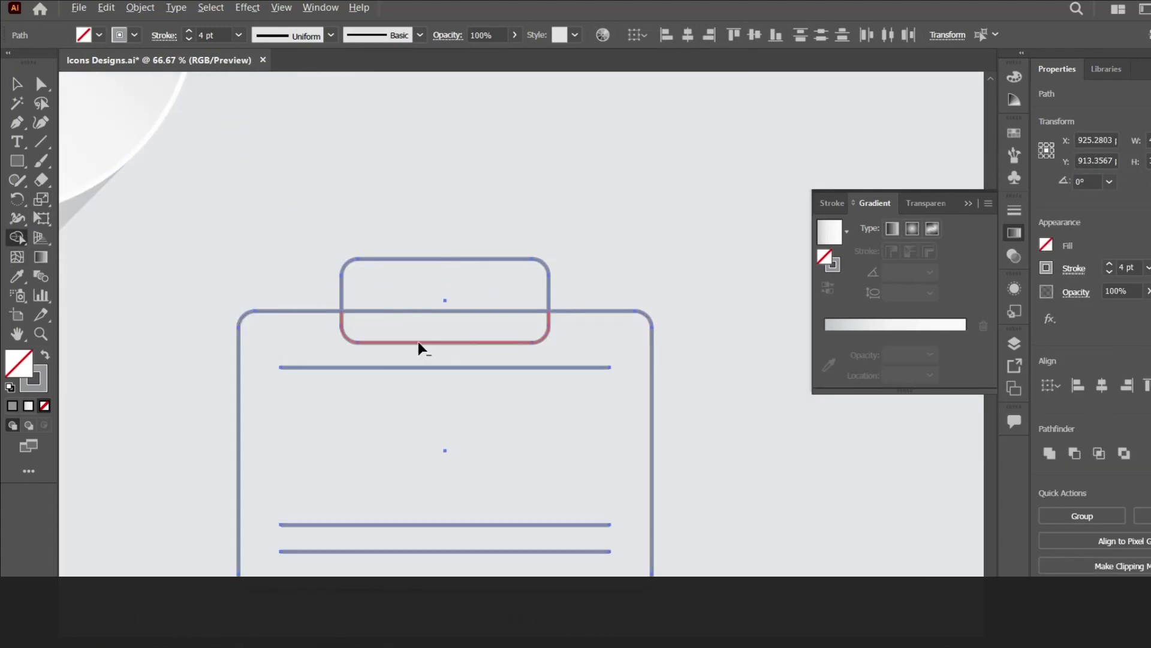
left_click(419, 341, "alt")
key("v")
left_click(708, 286)
- Group all the briefcase parts, move the group onto the gradient circle and scale it down to fit inside
key("ctrl+minus")
key("ctrl+minus")
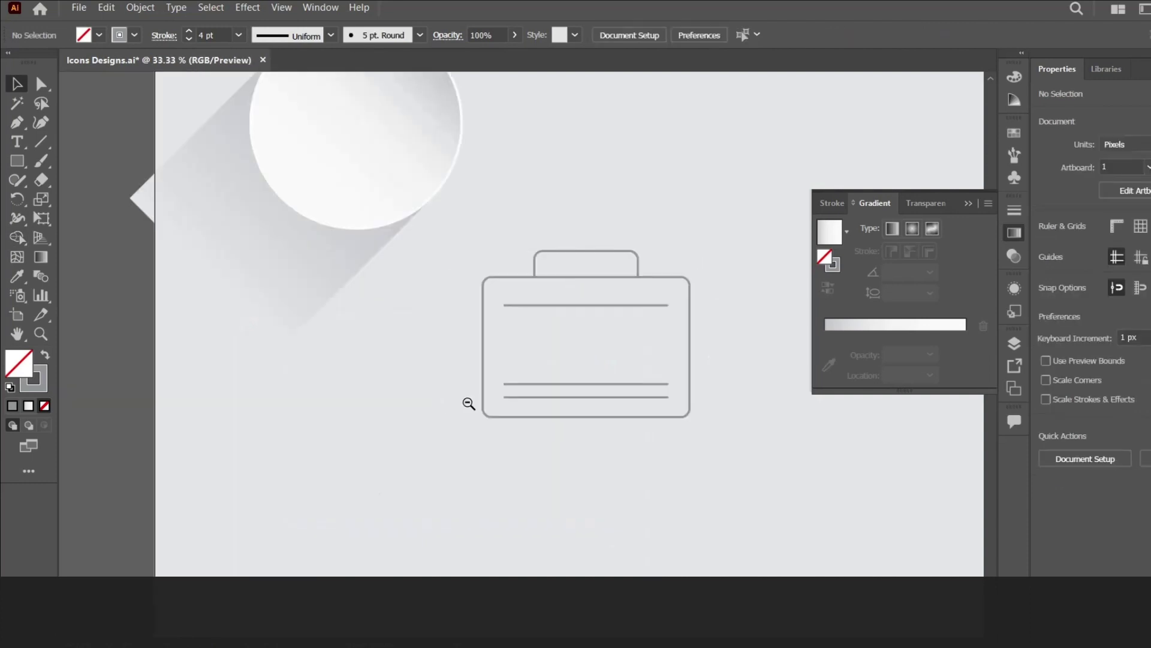
left_click_drag(709, 433, 423, 252)
key("ctrl+g")
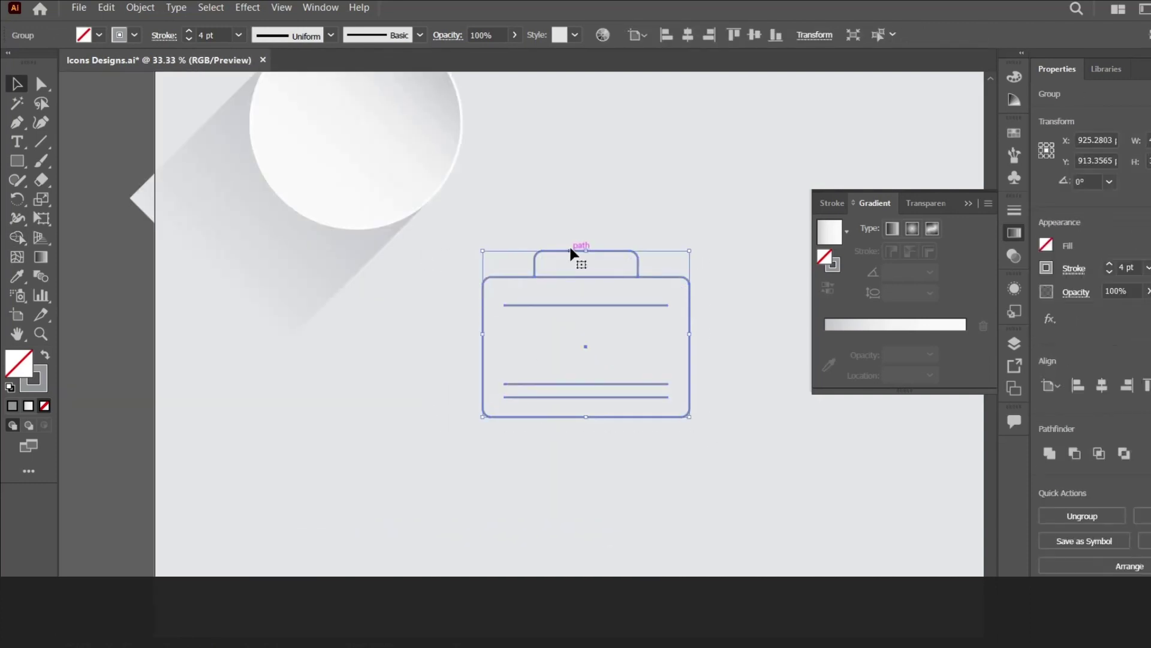
left_click_drag(587, 251, 373, 113)
scroll(414, 216, "up", 5)
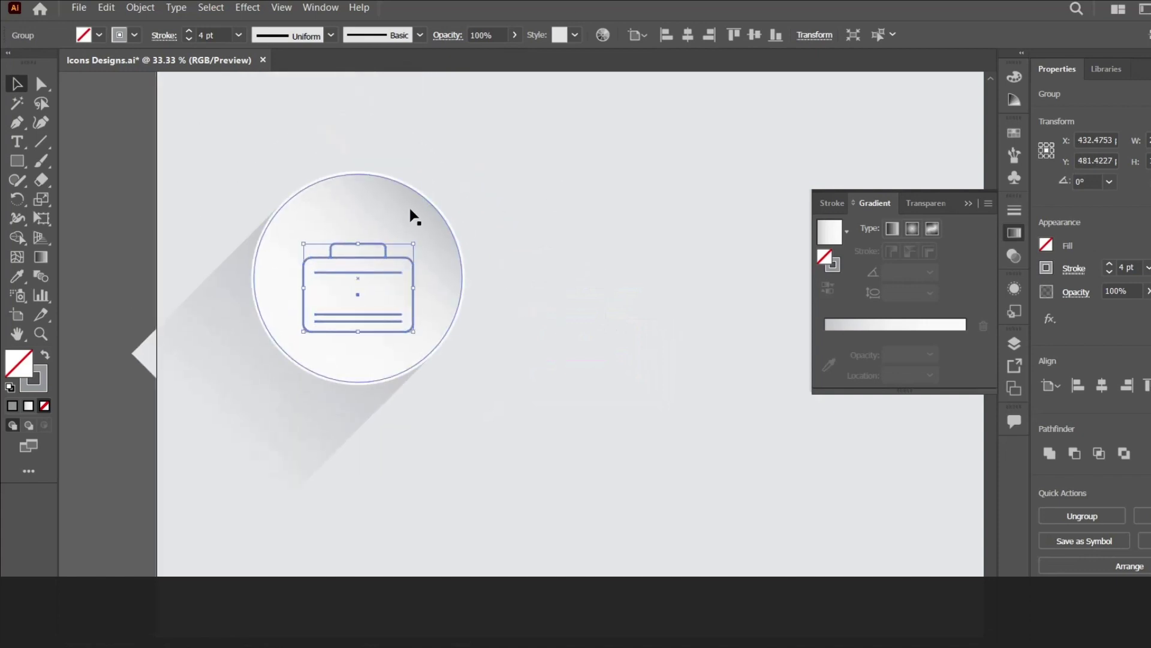
- Centre the briefcase icon vertically on the gradient circle, keeping the circle fixed as the key object
left_click(414, 216)
left_click(380, 257, "shift")
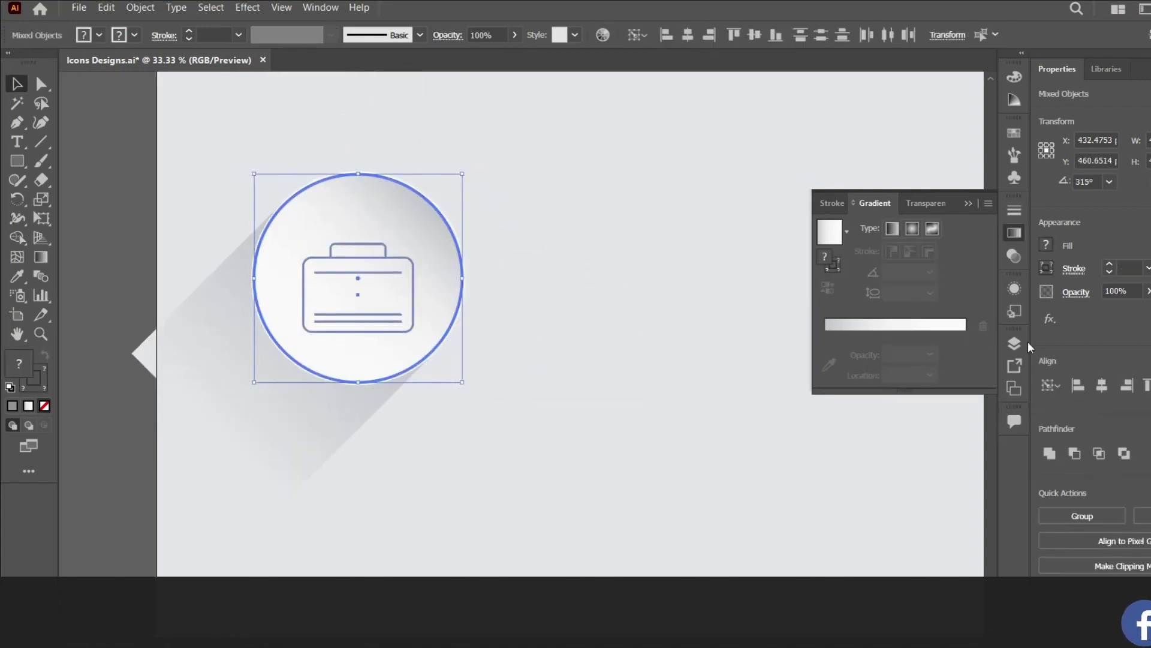
left_click(754, 35)
left_click(491, 313)
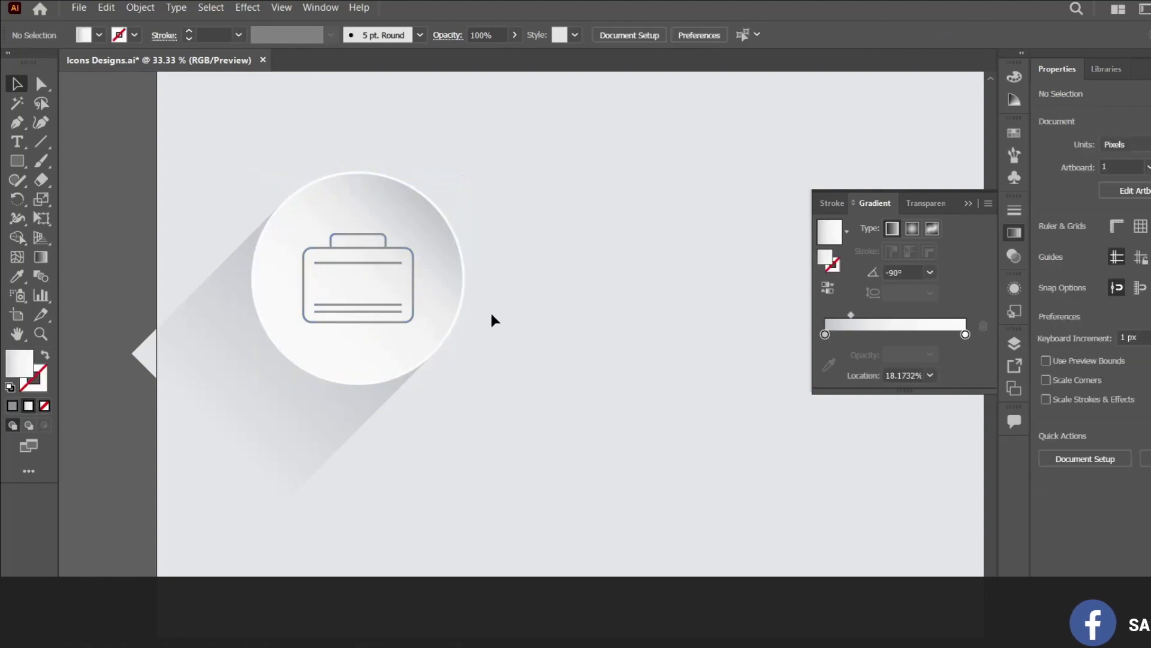
- Enlarge the briefcase icon slightly about its centre within the circle
left_click(386, 258)
left_click(383, 262, "shift")
left_click(384, 264)
left_click_drag(415, 278, 419, 281)
left_click(509, 368)
- Duplicate the circle with its icon and long shadow twice to the right, forming an evenly spaced row of three
scroll(542, 354, "down", 2)
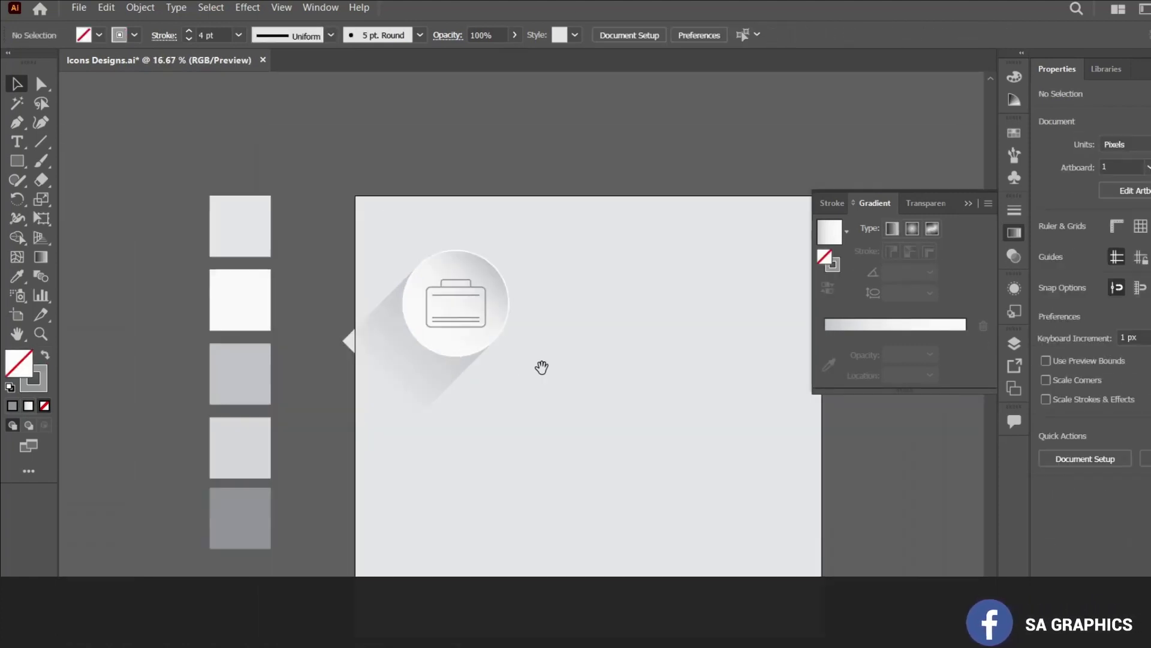
left_click_drag(542, 367, 427, 309)
left_click_drag(456, 345, 486, 264)
key("ctrl+d")
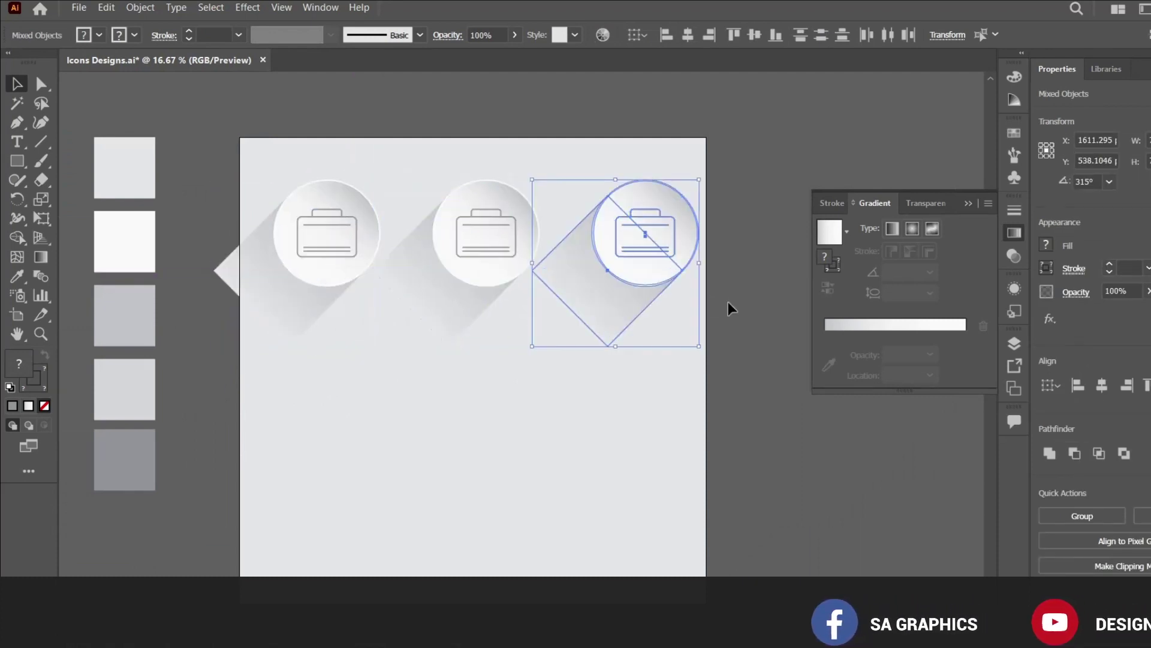
left_click(728, 301)
- Scale the row of three icon buttons down slightly and duplicate it twice downward to form a three-by-three grid
left_click_drag(237, 186, 618, 201)
left_click_drag(701, 183, 686, 191)
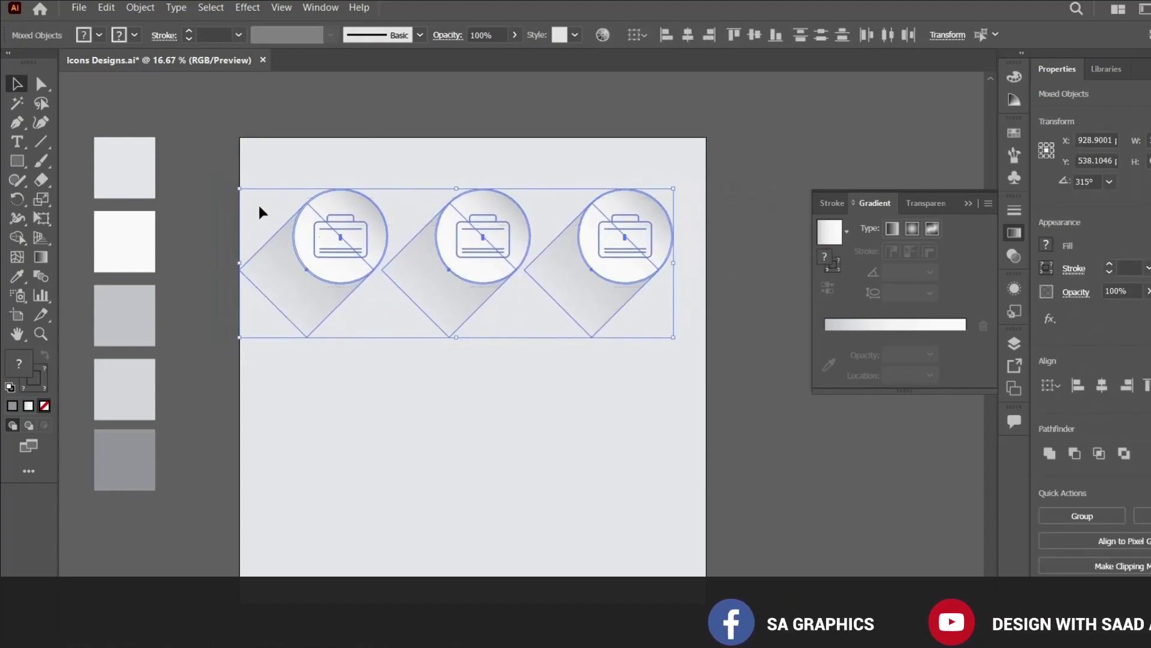
left_click_drag(345, 233, 344, 361)
key("ctrl+d")
left_click(822, 529)
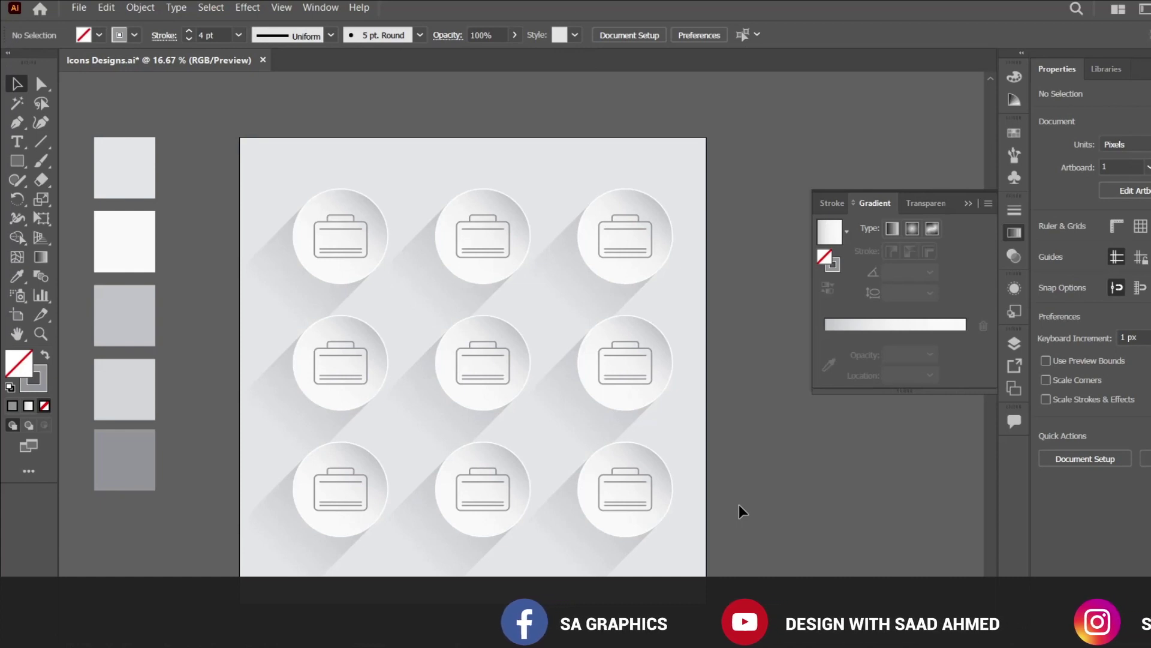
left_click_drag(738, 499, 704, 468)
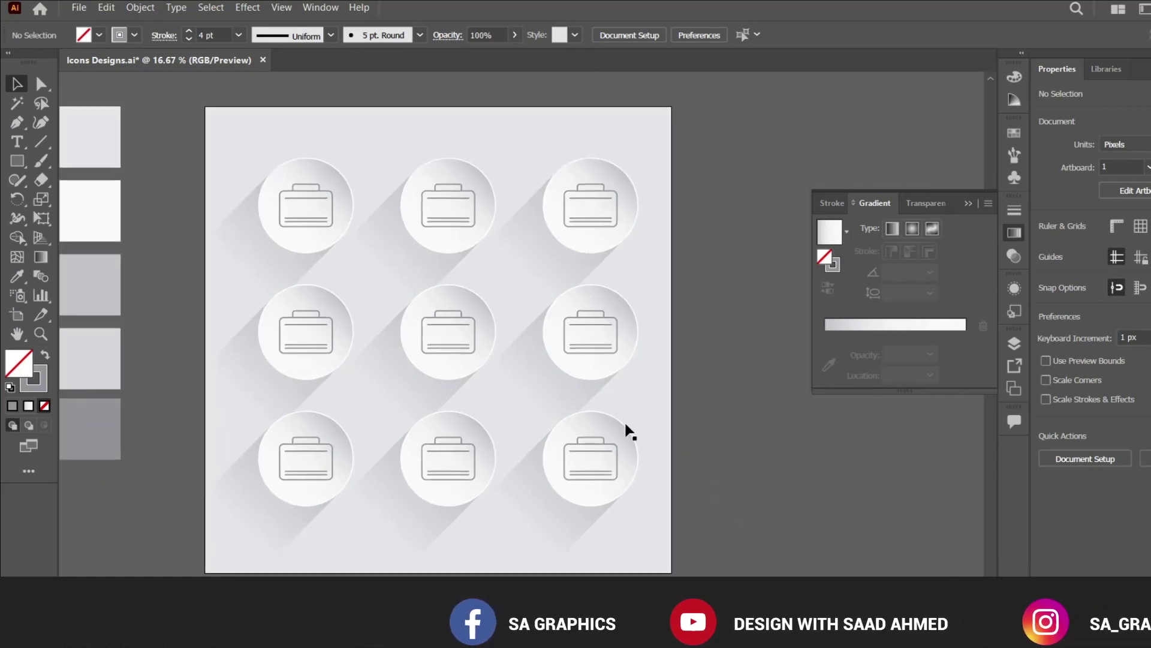